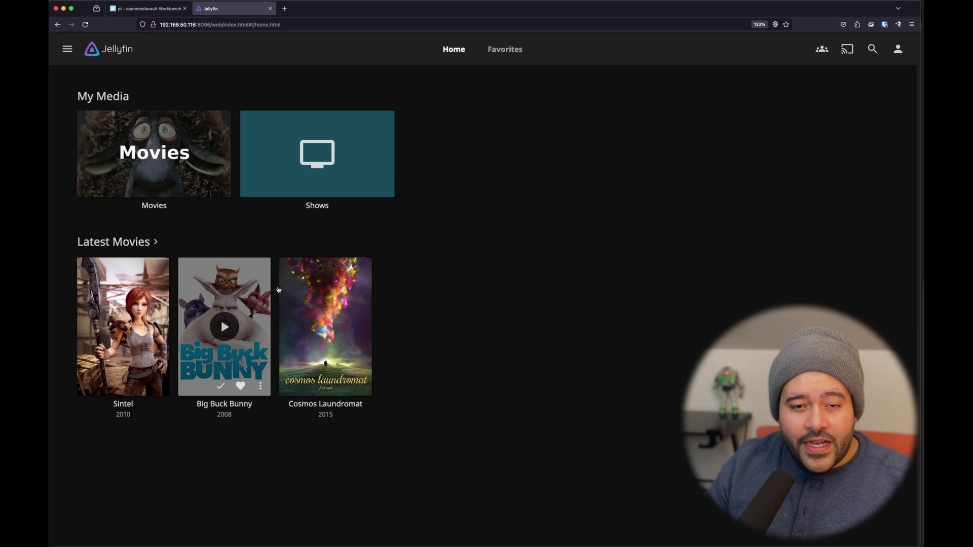
# Browse into the movies folder on the pi network share in Finder
pyautogui.moveTo(337, 315)
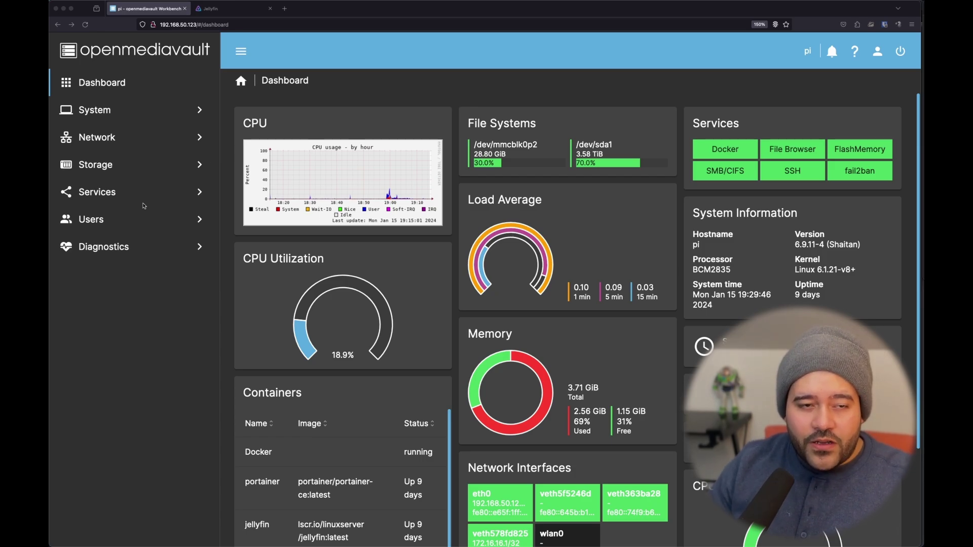
# Create a new openmediavault user with the chosen username and a pasted password in both fields
pyautogui.click(127, 219)
pyautogui.click(109, 273)
pyautogui.click(255, 126)
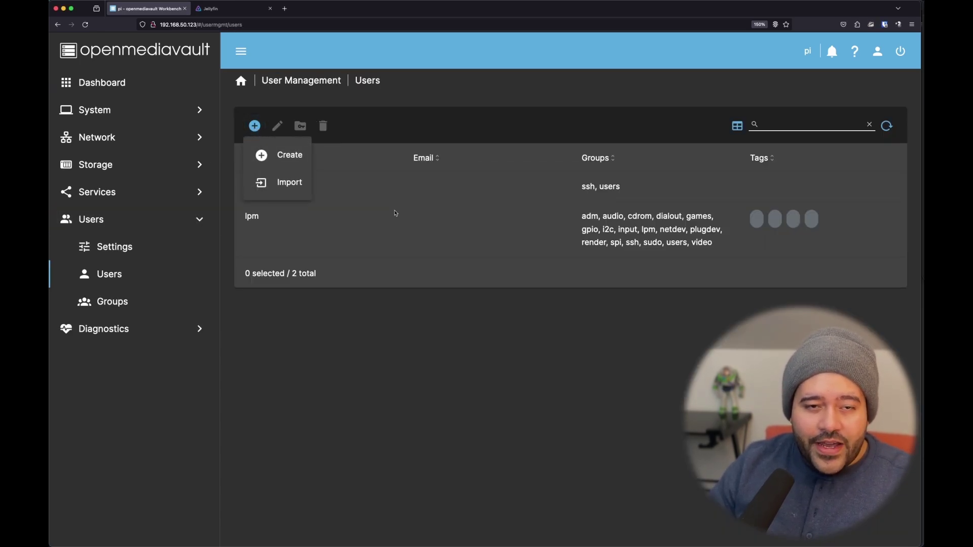
pyautogui.click(294, 150)
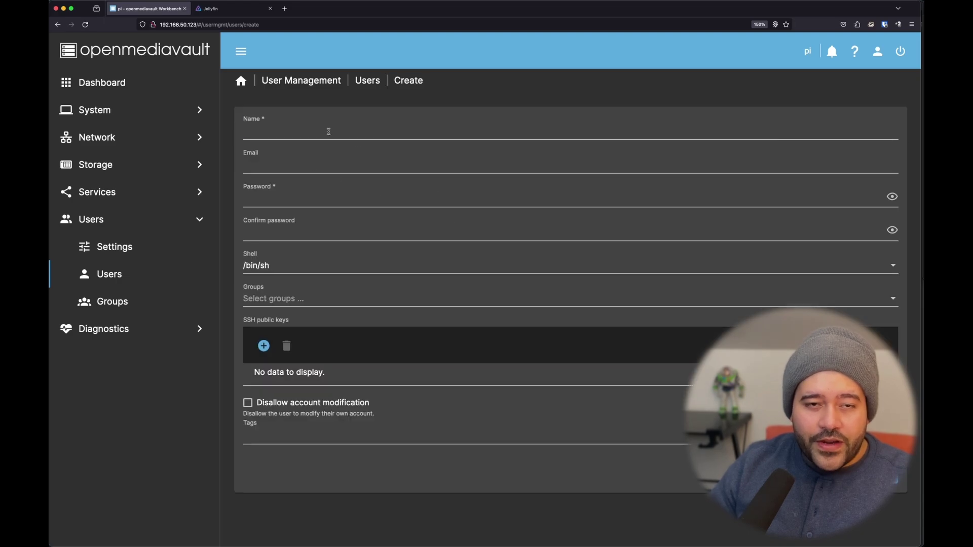
pyautogui.click(328, 131)
pyautogui.write('cod')
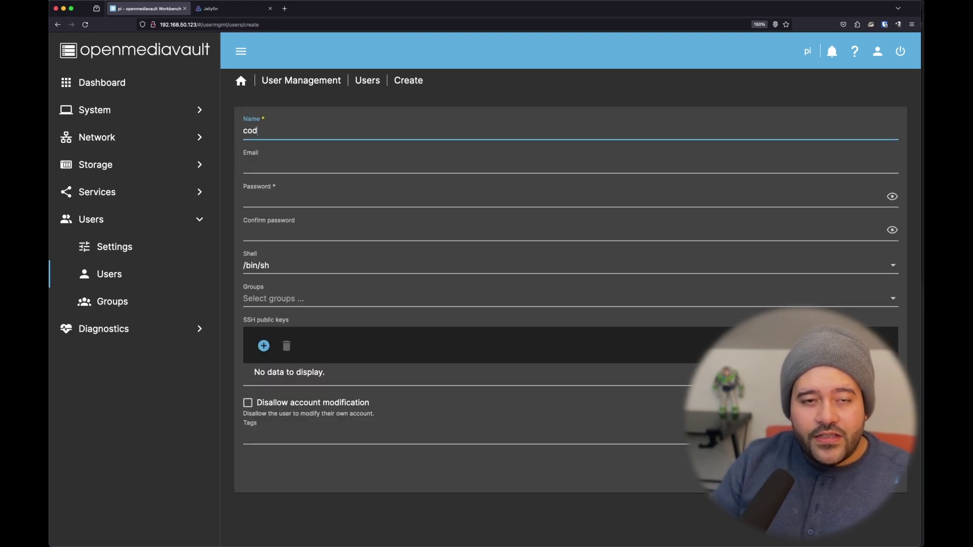
pyautogui.write('efallacy')
pyautogui.press('Tab')
pyautogui.press('Tab')
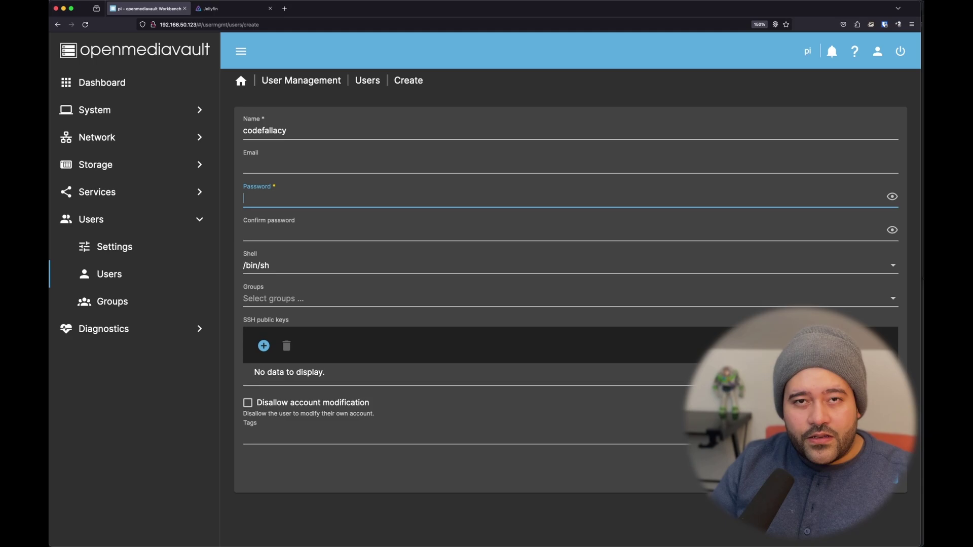
pyautogui.press('super+v')
pyautogui.press('Tab')
pyautogui.press('super+v')
pyautogui.press('Return')
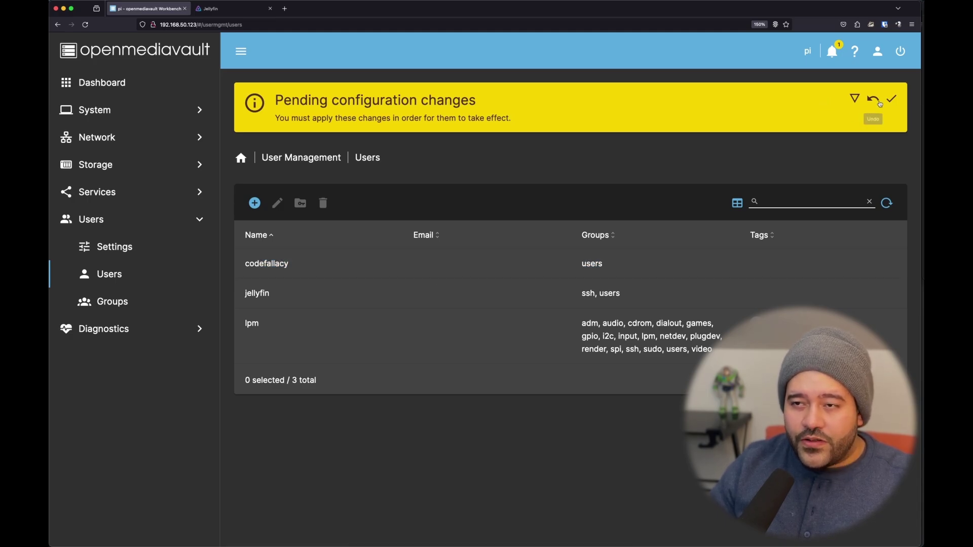
# Apply openmediavault's pending configuration changes, confirming with Yes
pyautogui.click(891, 98)
pyautogui.click(569, 311)
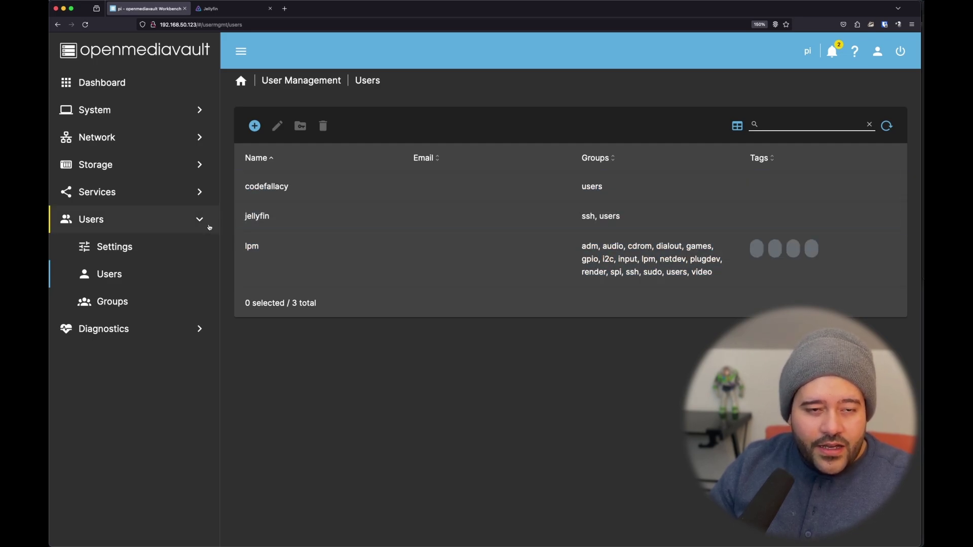
# Grant the new user Read/Write permission on the WD4TB shared folder
pyautogui.click(301, 194)
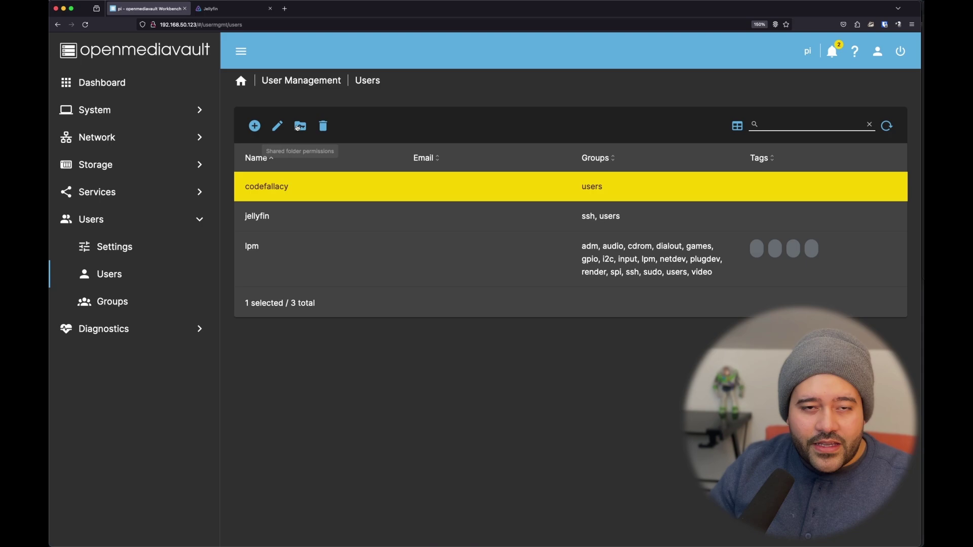
pyautogui.click(300, 126)
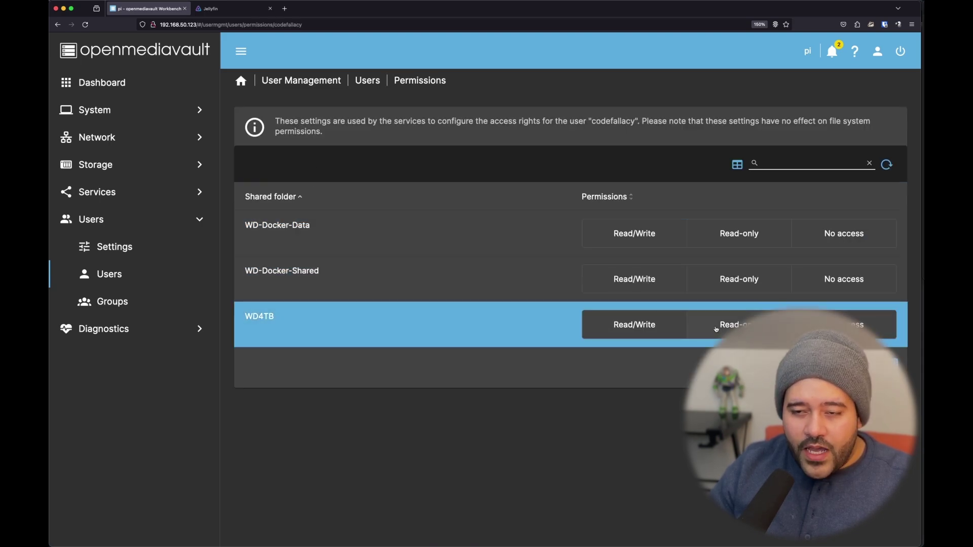
pyautogui.click(641, 330)
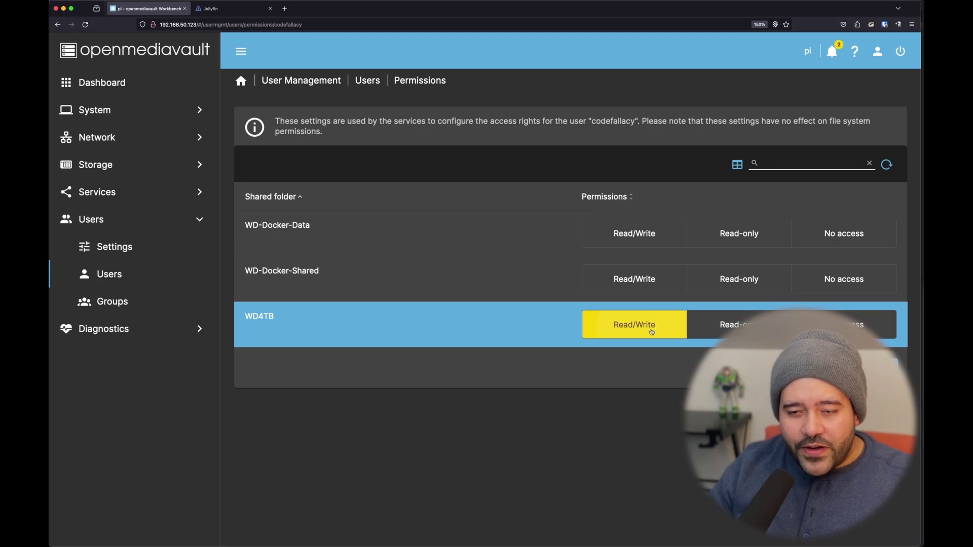
pyautogui.click(884, 367)
# Apply the pending permission change and move over to Terminal
pyautogui.click(892, 98)
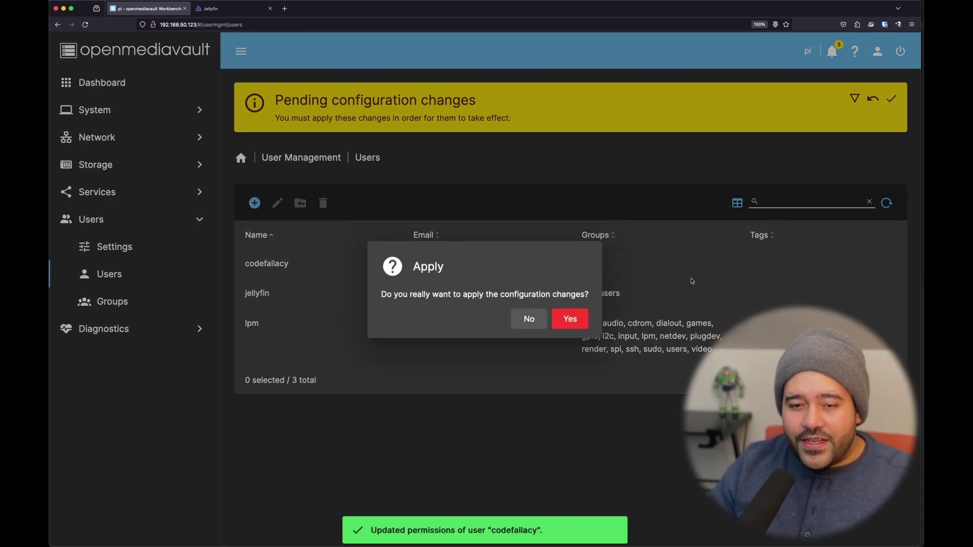
pyautogui.click(574, 321)
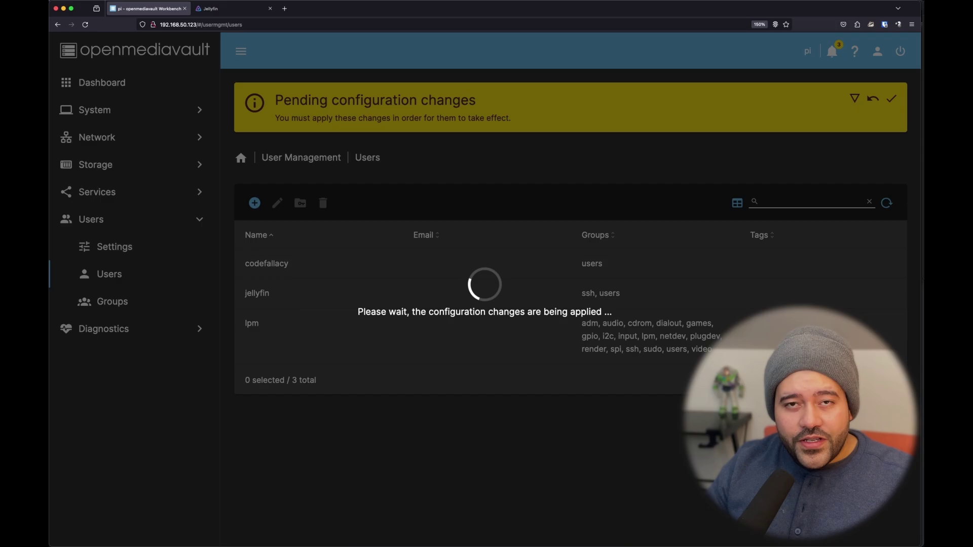
pyautogui.press('super+Tab')
pyautogui.press('super+Tab')
pyautogui.press('super+Tab')
pyautogui.press('super+Tab')
pyautogui.press('super+Tab')
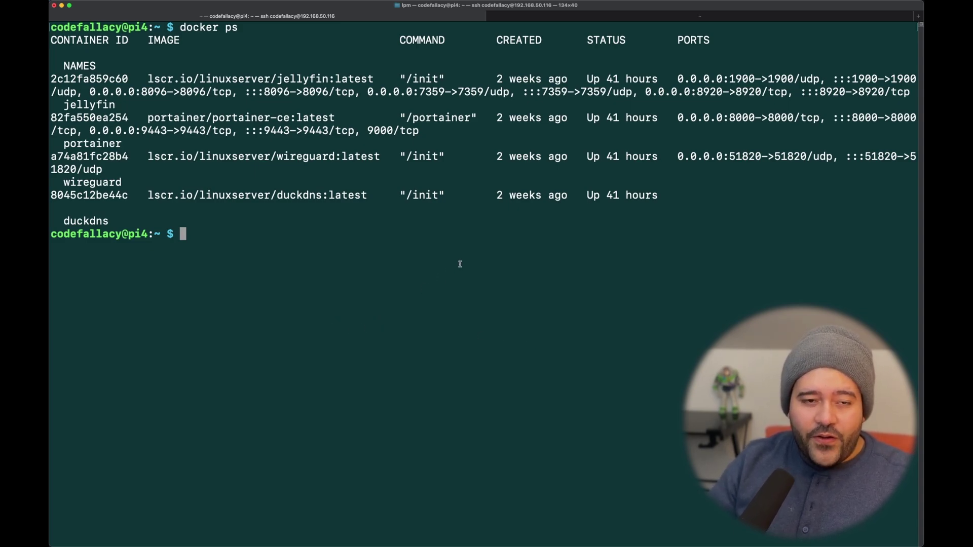
# Clear the terminal, change into the jellyfin folder and list its files
pyautogui.write('clear')
pyautogui.press('Return')
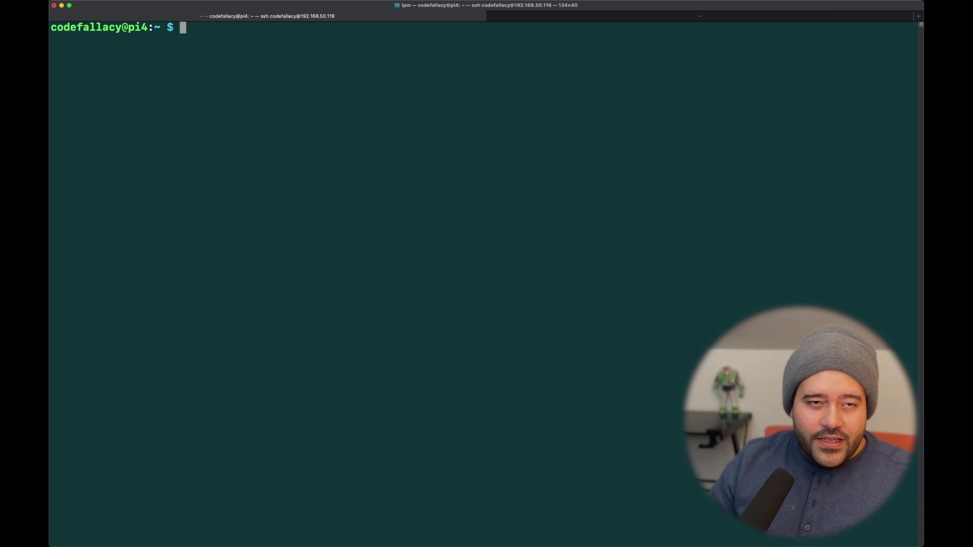
pyautogui.write('cd jelly')
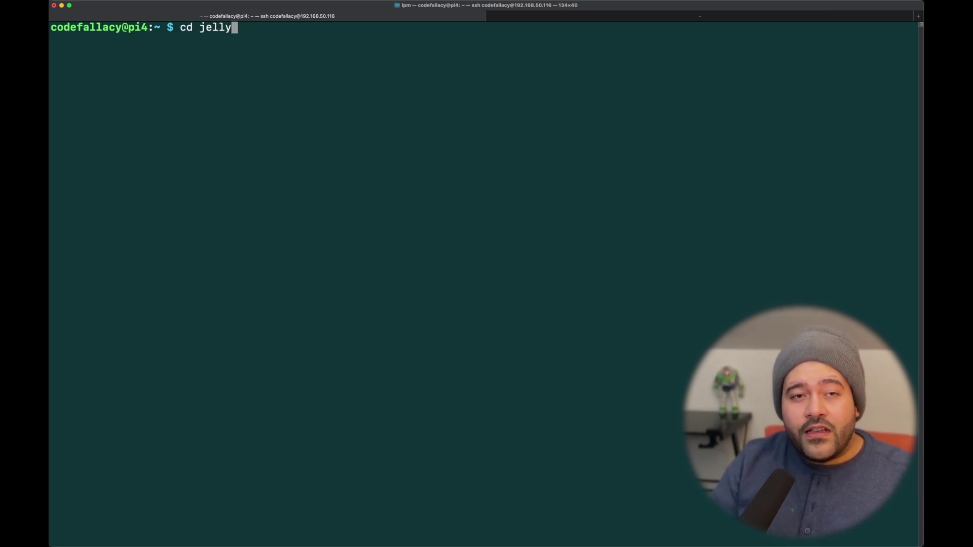
pyautogui.write('f')
pyautogui.press('Tab')
pyautogui.press('Return')
pyautogui.write('ls')
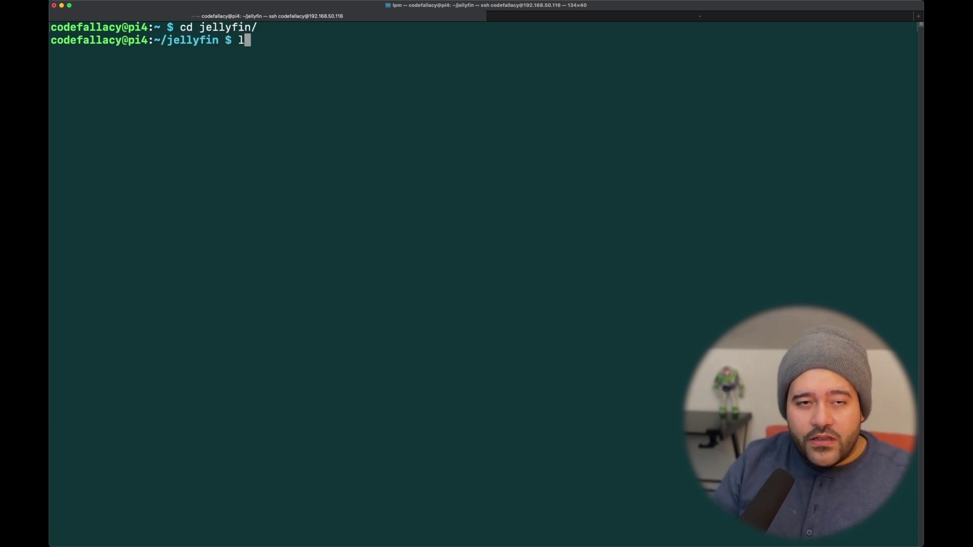
pyautogui.press('Return')
# Open docker-compose.yml in nano
pyautogui.write('nano doc')
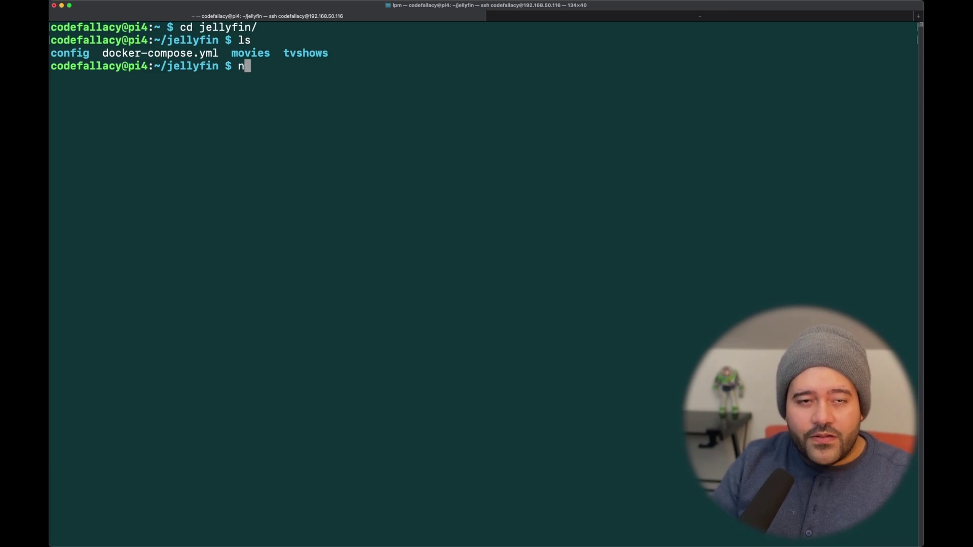
pyautogui.press('Tab')
pyautogui.press('Return')
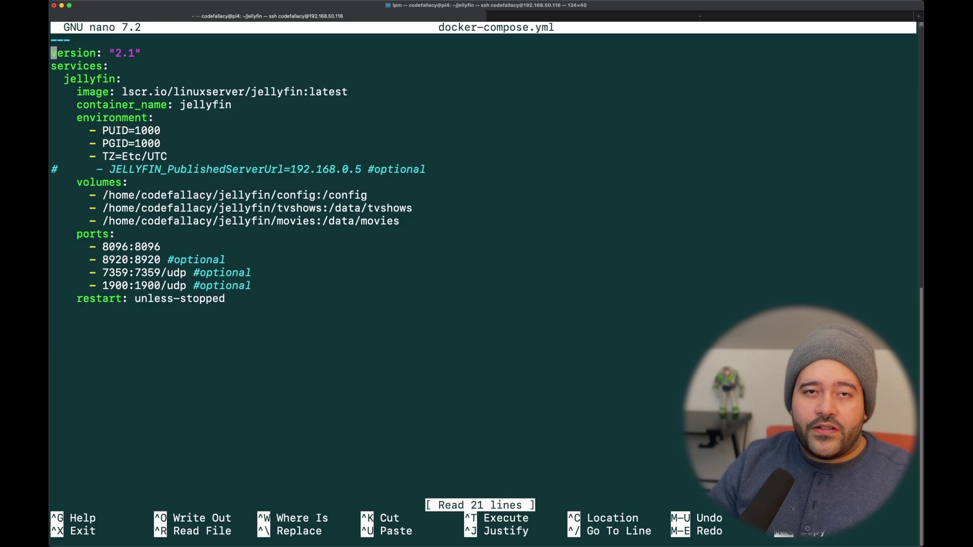
# Move the cursor below the restart: line, briefly highlighting the existing volumes section
pyautogui.press('Down')
pyautogui.press('Down')
pyautogui.press('Down')
pyautogui.press('Down')
pyautogui.press('Down')
pyautogui.press('Down')
pyautogui.press('Down')
pyautogui.press('Down')
pyautogui.press('Down')
pyautogui.press('Down')
pyautogui.press('Down')
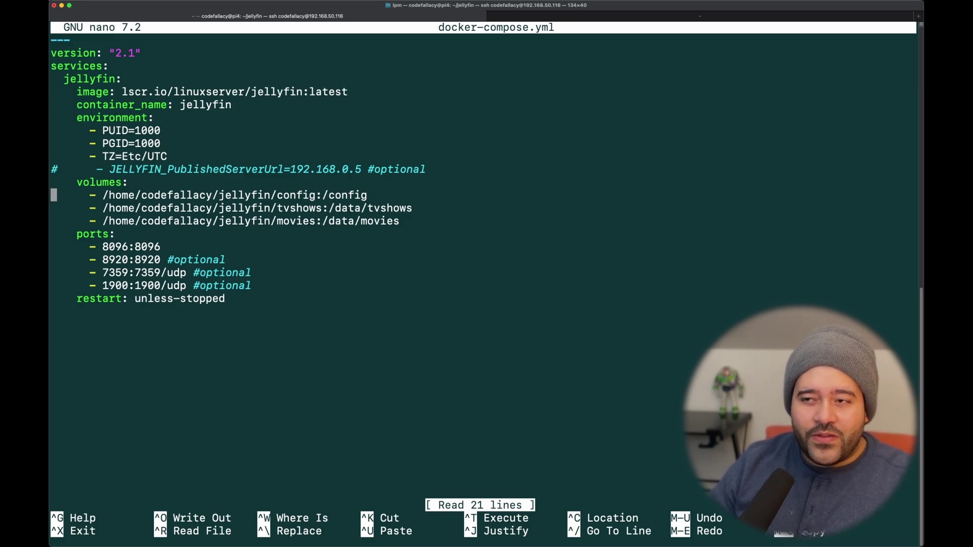
pyautogui.press('Down')
pyautogui.press('Down')
pyautogui.press('Down')
pyautogui.press('Down')
pyautogui.press('Down')
pyautogui.press('Down')
pyautogui.press('Down')
pyautogui.press('Down')
pyautogui.press('Down')
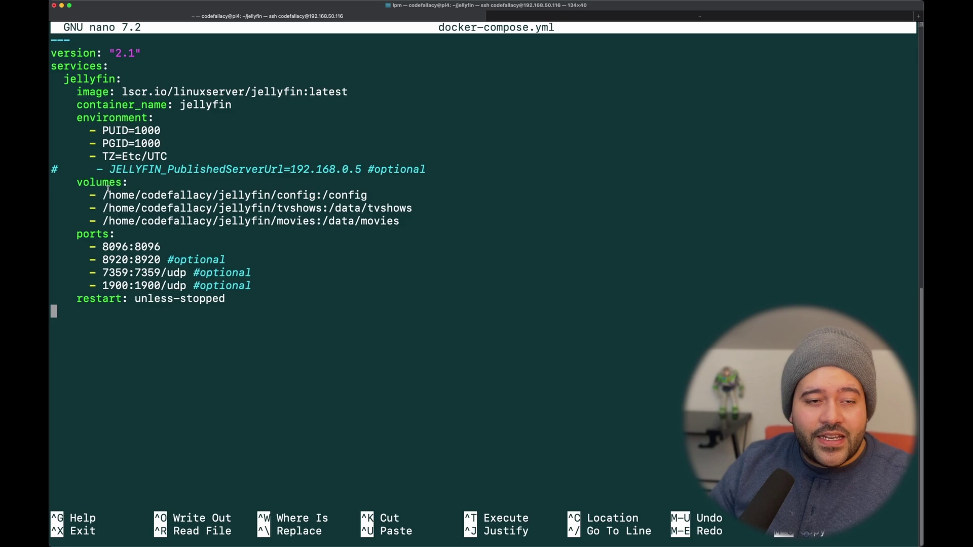
pyautogui.moveTo(60, 180); pyautogui.dragTo(175, 207)
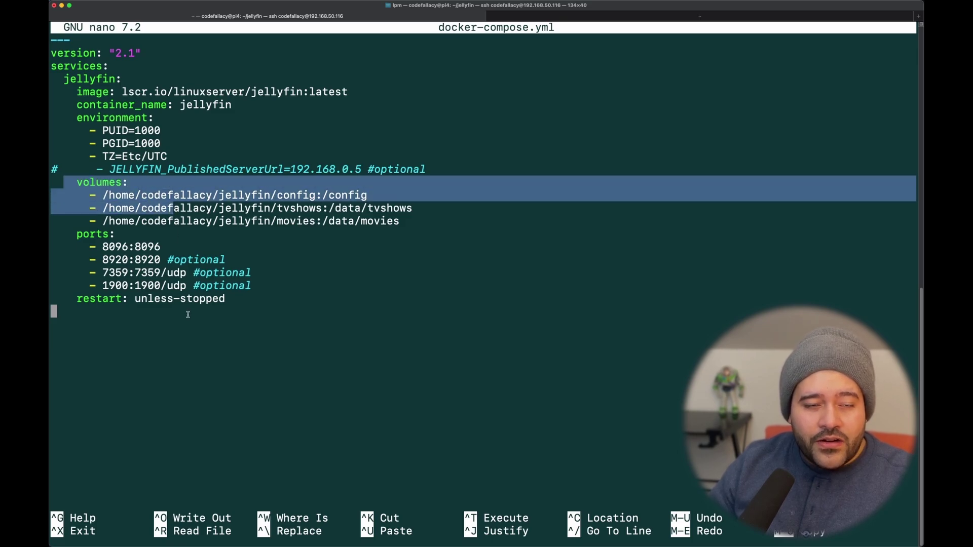
pyautogui.click(168, 334)
# Add a top-level volumes: block with nested pinas: and driver_opts: entries
pyautogui.press('Return')
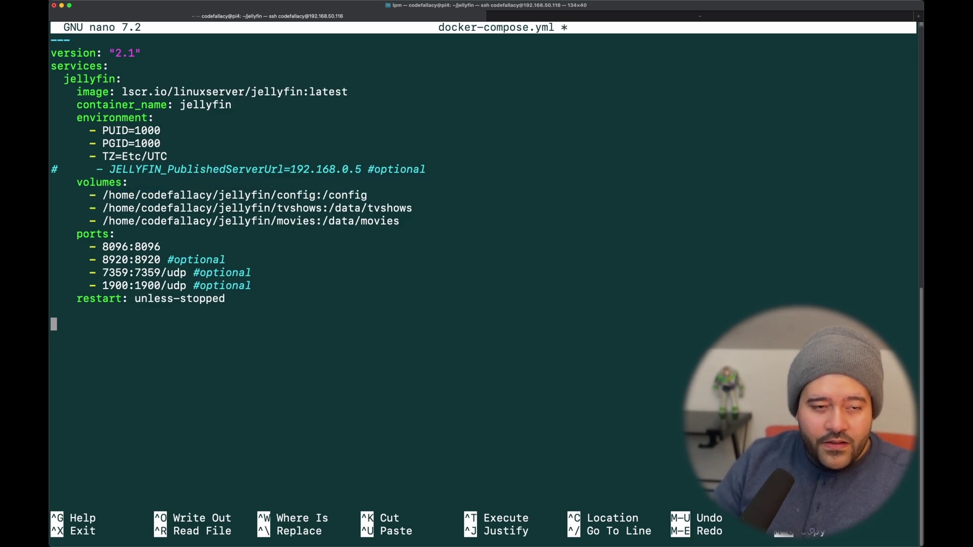
pyautogui.write('vol')
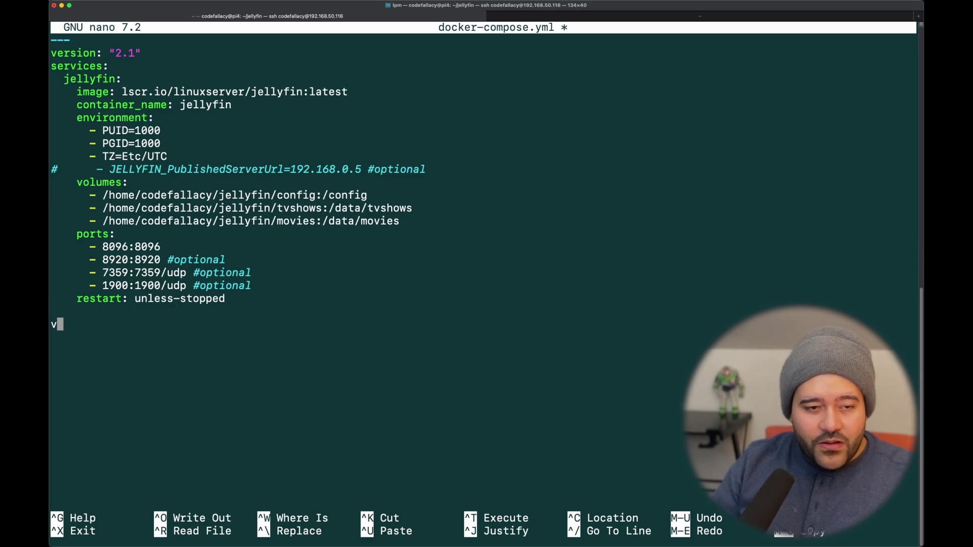
pyautogui.press('BackSpace')
pyautogui.press('BackSpace')
pyautogui.write('olumes:')
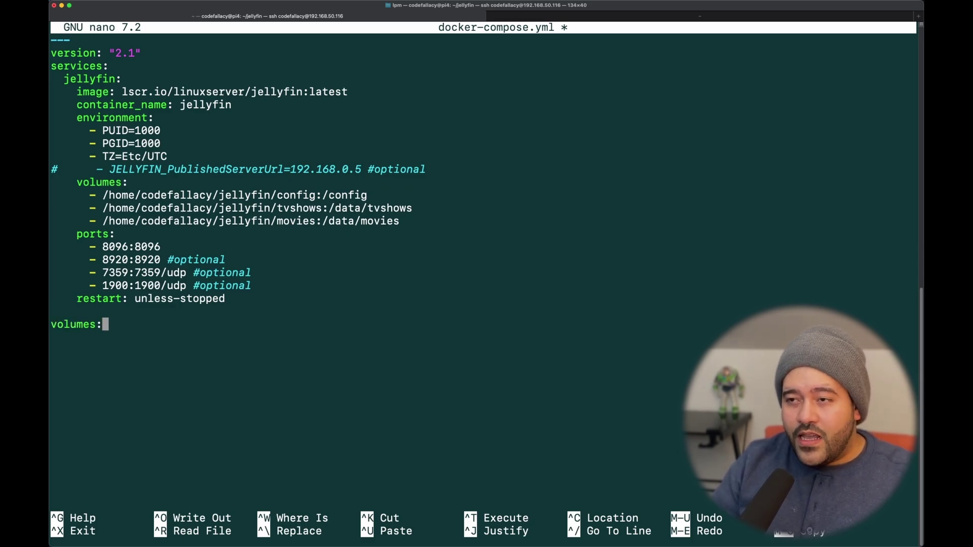
pyautogui.press('Return')
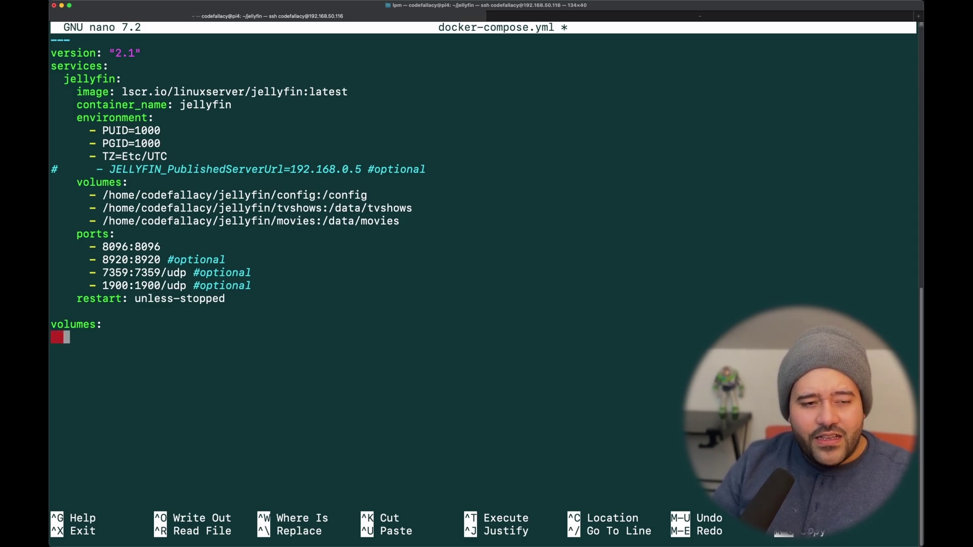
pyautogui.write('pi')
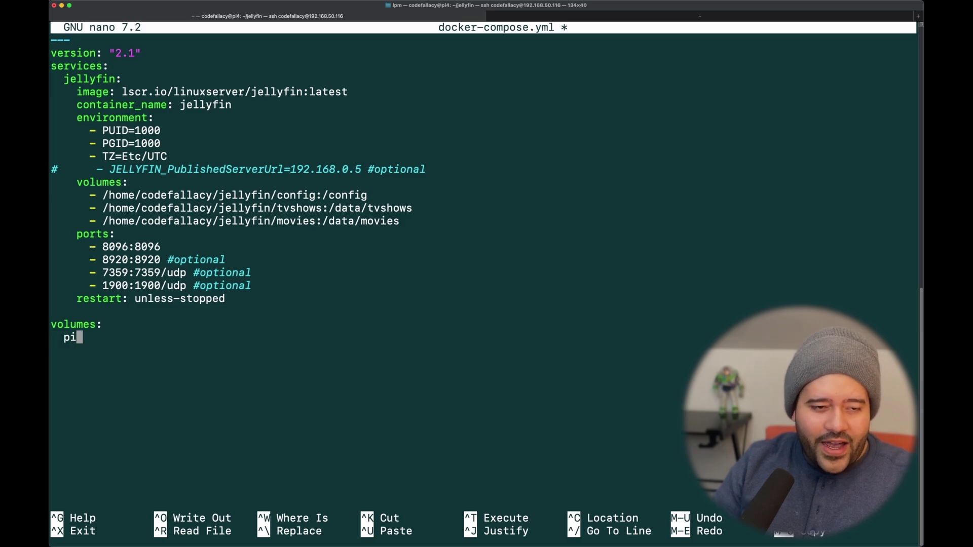
pyautogui.write('nas')
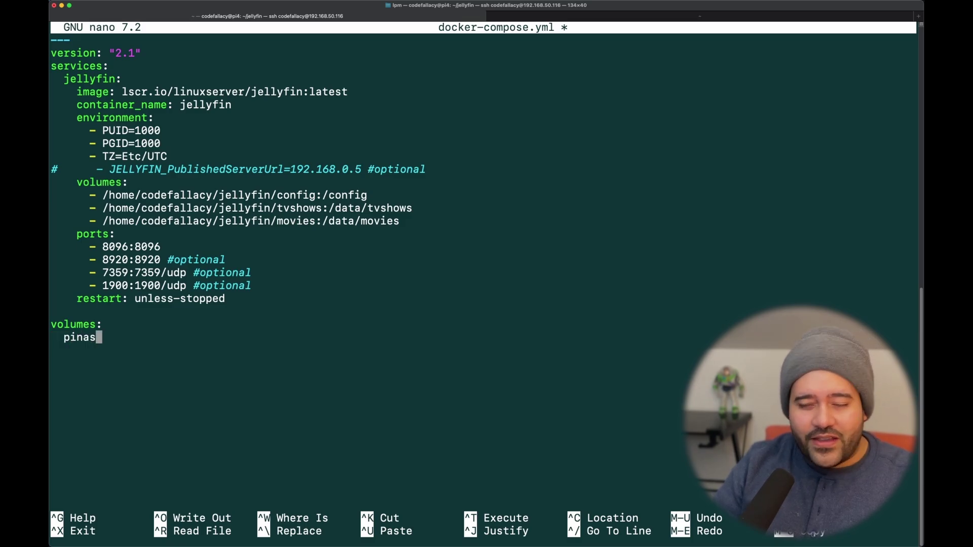
pyautogui.write(':')
pyautogui.press('Return')
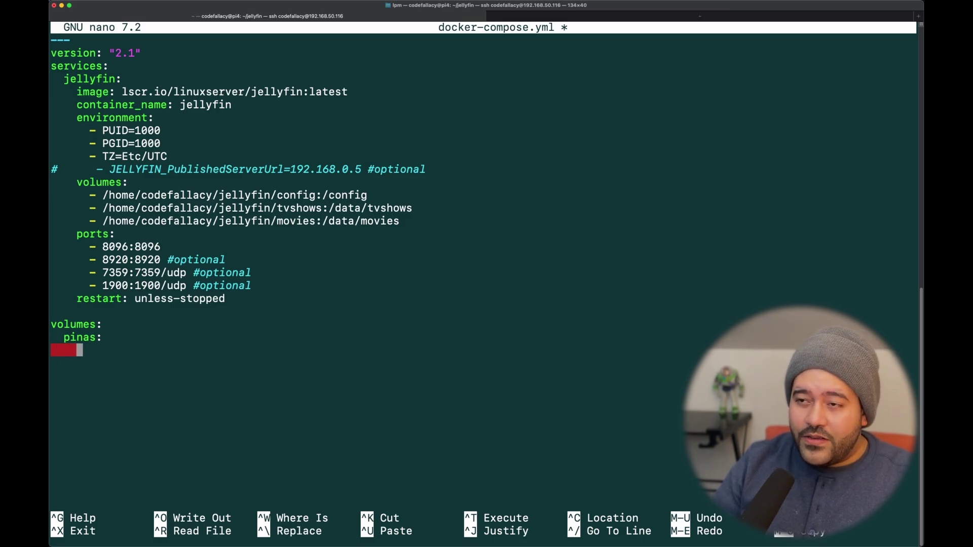
pyautogui.write('driver_opts:')
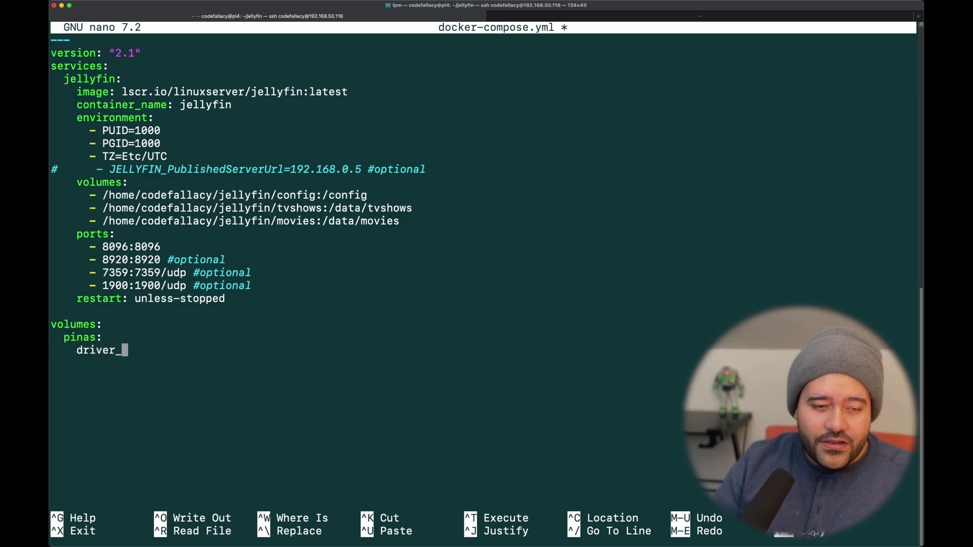
pyautogui.press('Return')
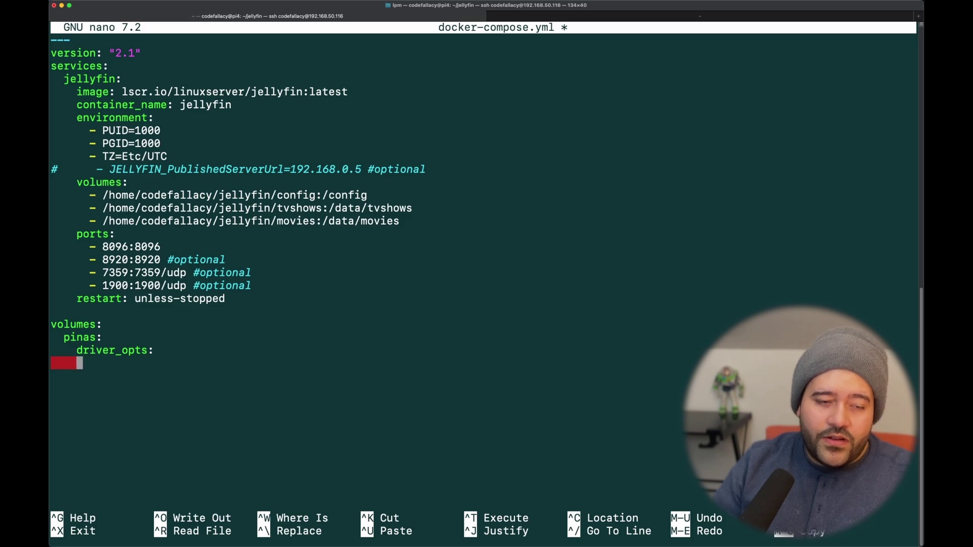
# Under driver_opts add 'type: cifs' and 'device: //192.168.50.123/wd4tb/jellyfin/media'
pyautogui.write('ty')
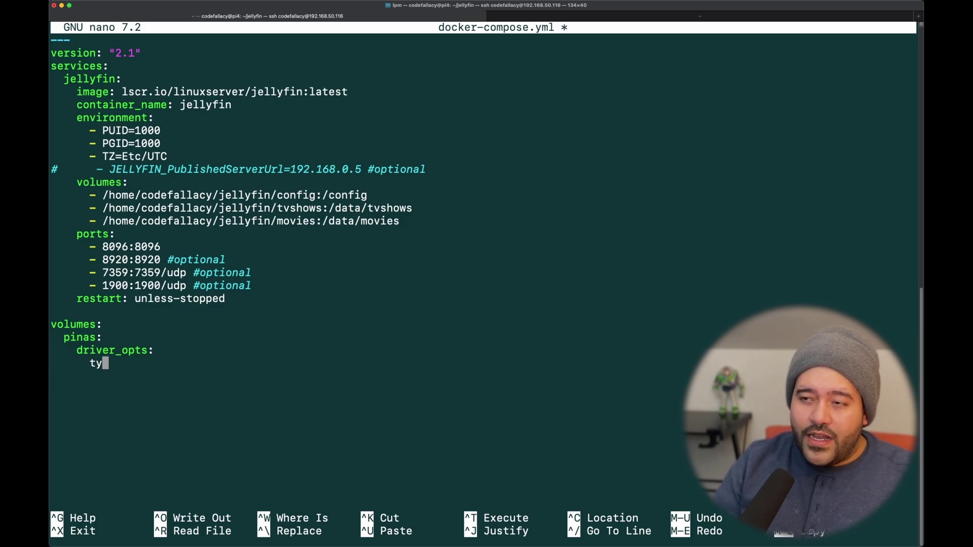
pyautogui.write('pe: cifs')
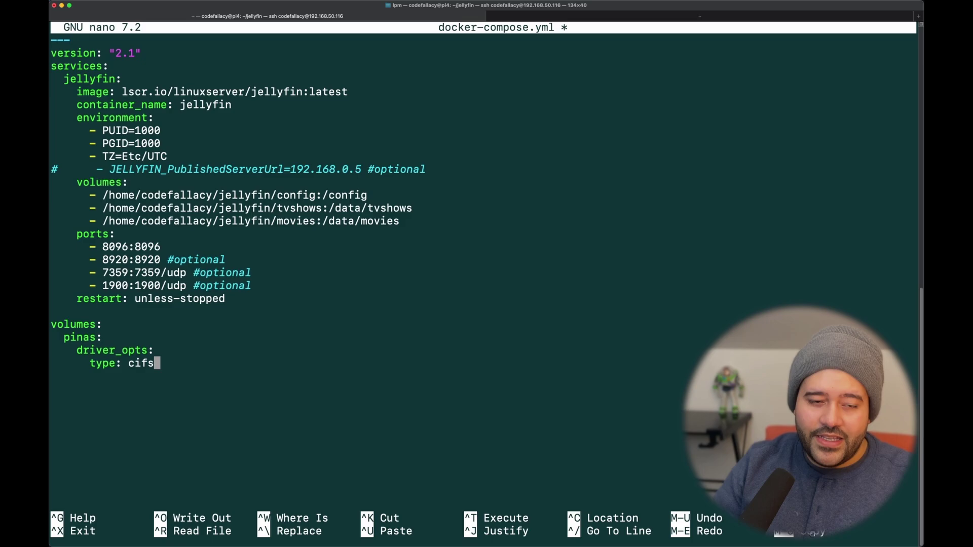
pyautogui.press('Return')
pyautogui.write('devices')
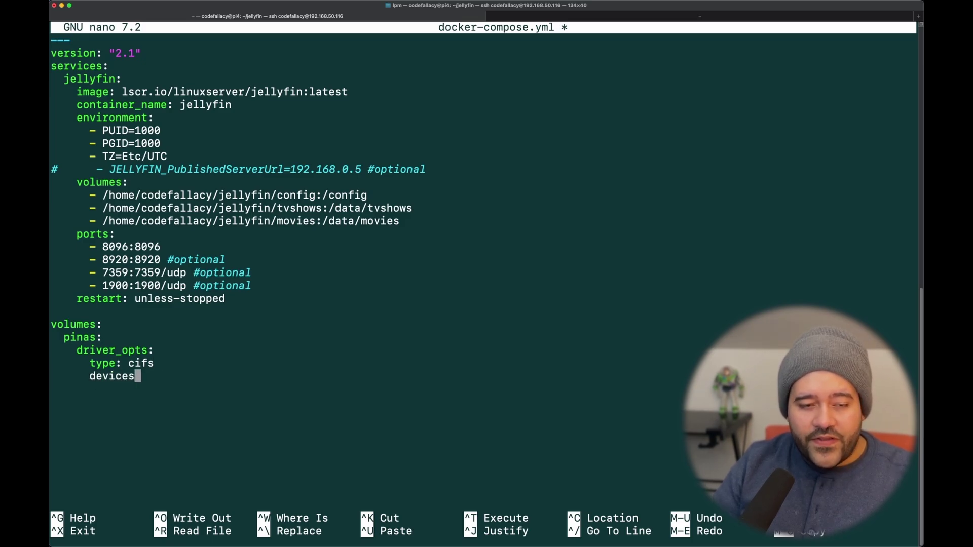
pyautogui.press('BackSpace')
pyautogui.write(':')
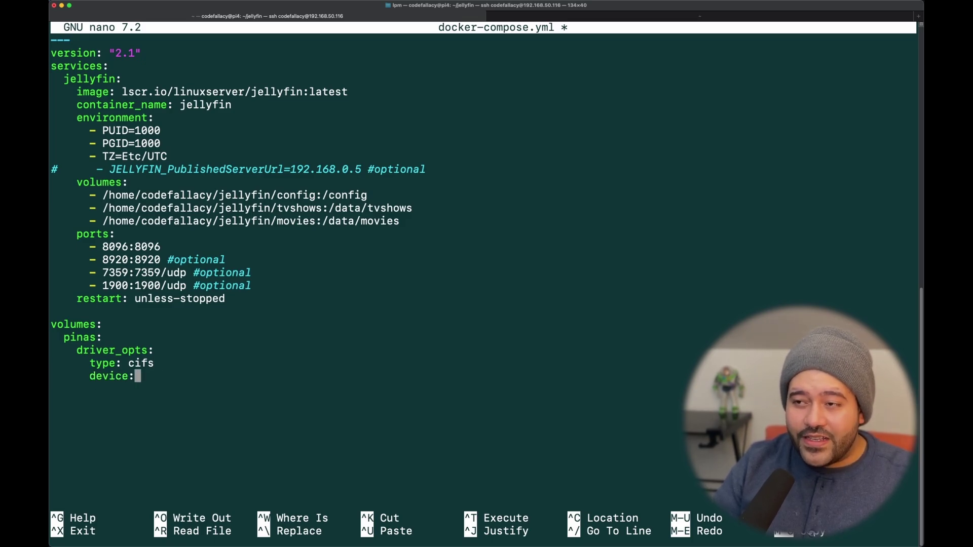
pyautogui.write(' //')
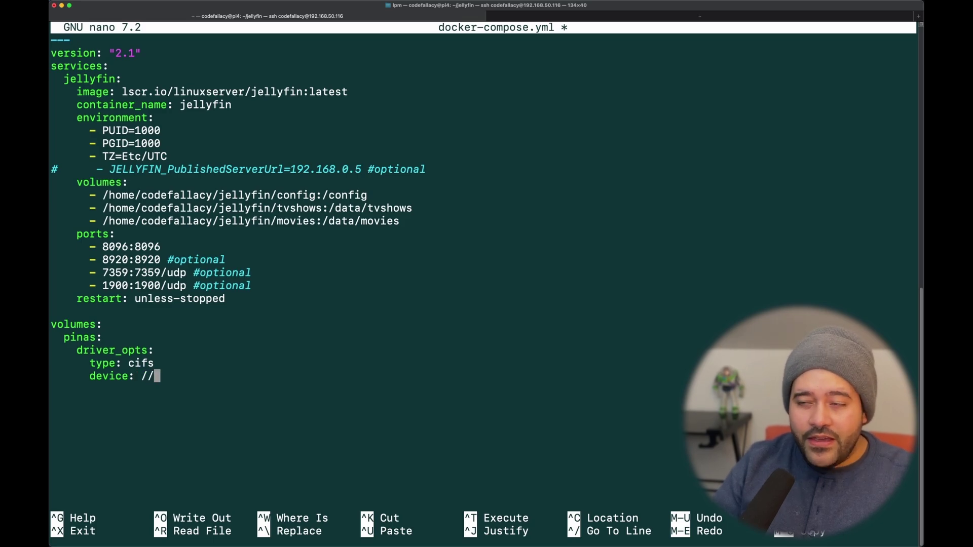
pyautogui.write('192.1')
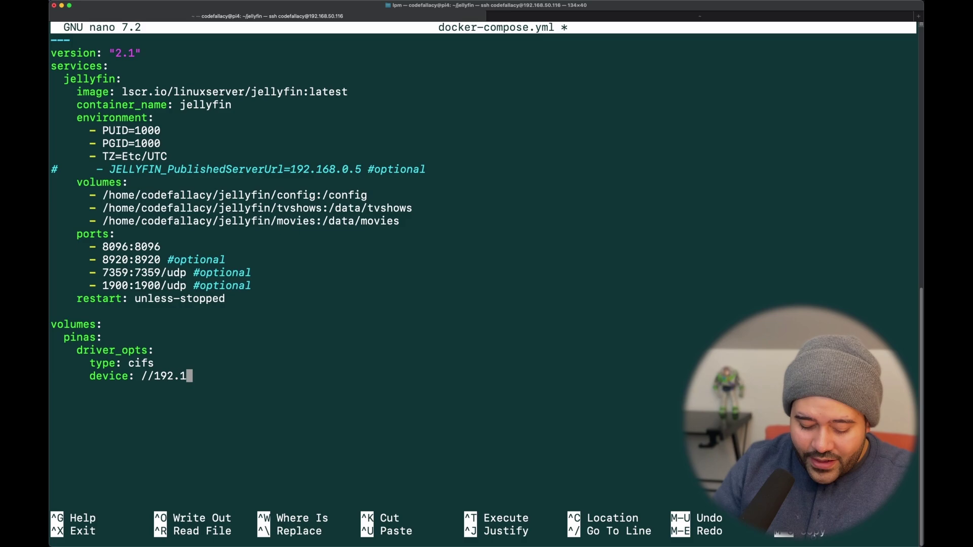
pyautogui.write('68.50')
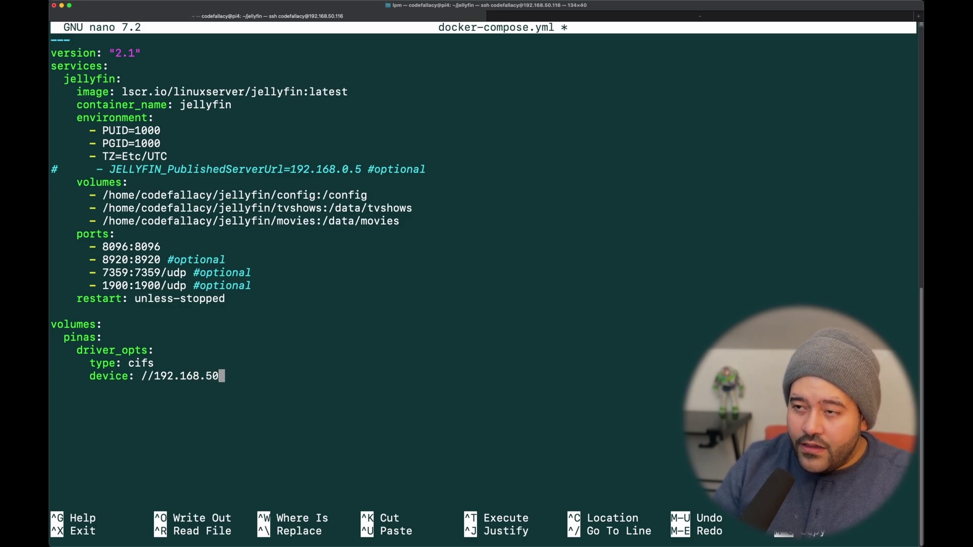
pyautogui.write('.123')
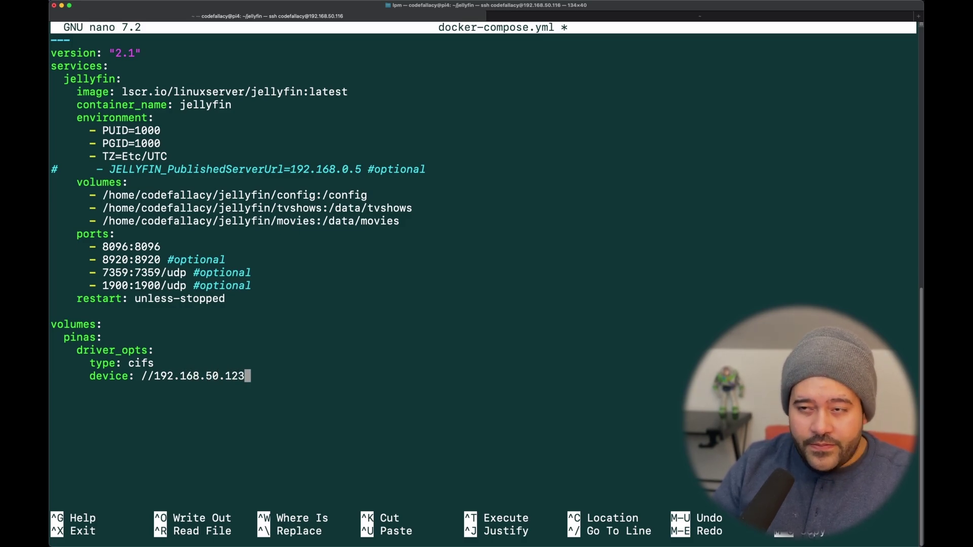
pyautogui.write('/')
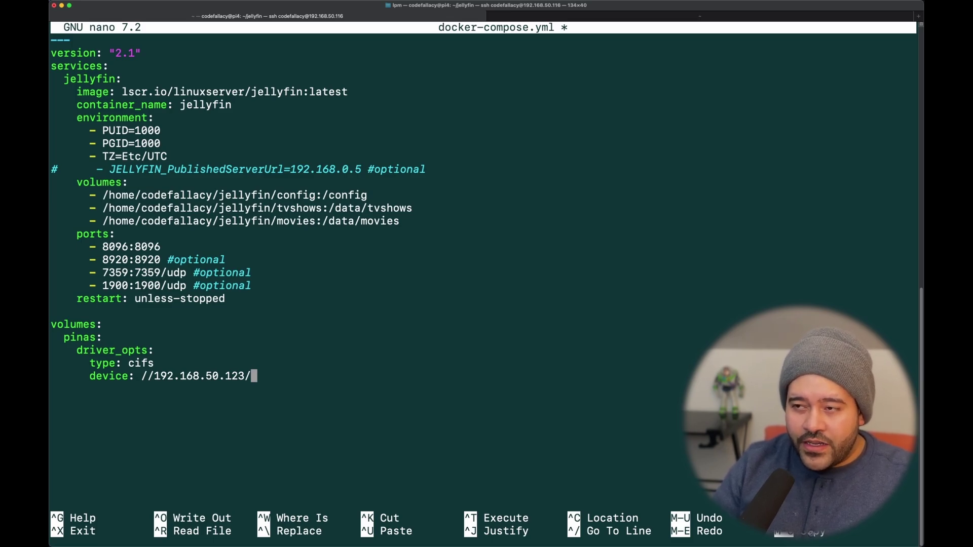
pyautogui.write('wd')
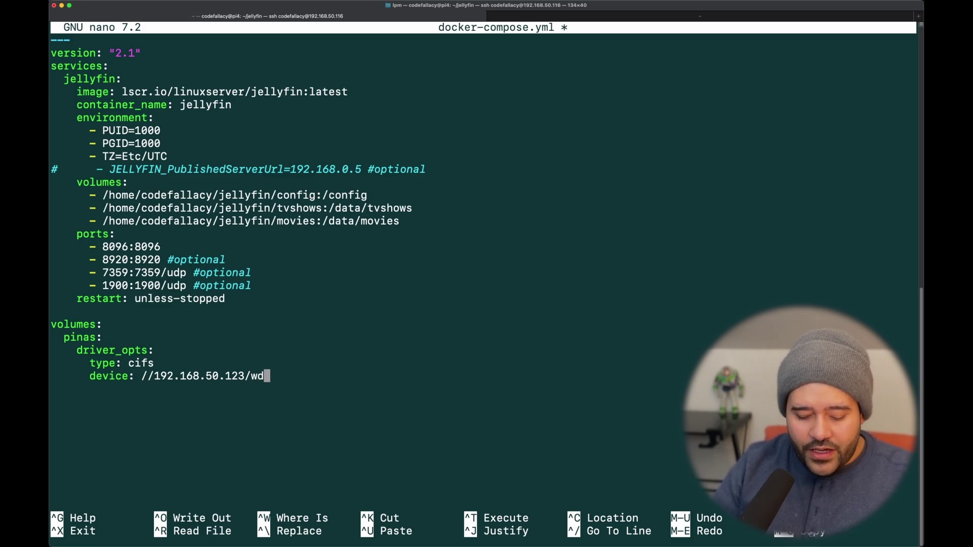
pyautogui.write('4tb')
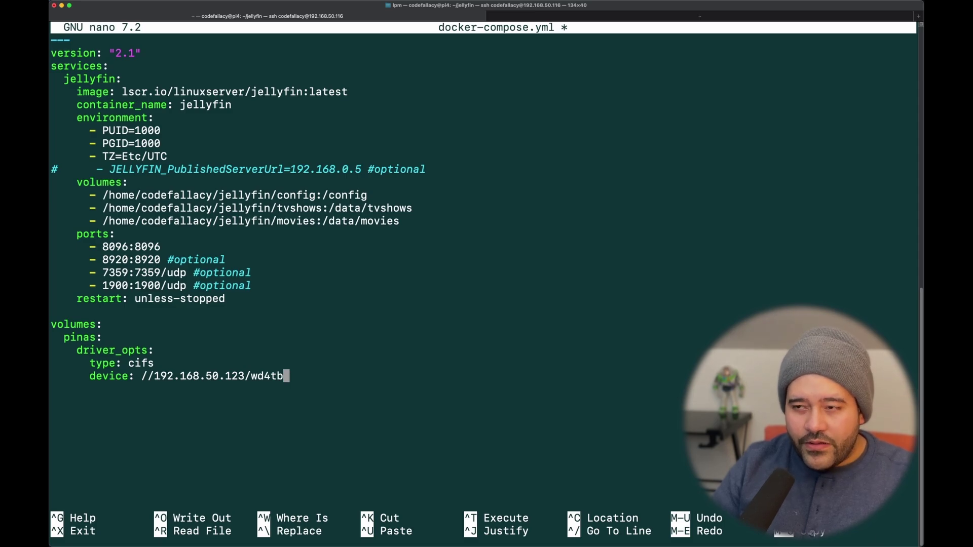
pyautogui.write('/jelly')
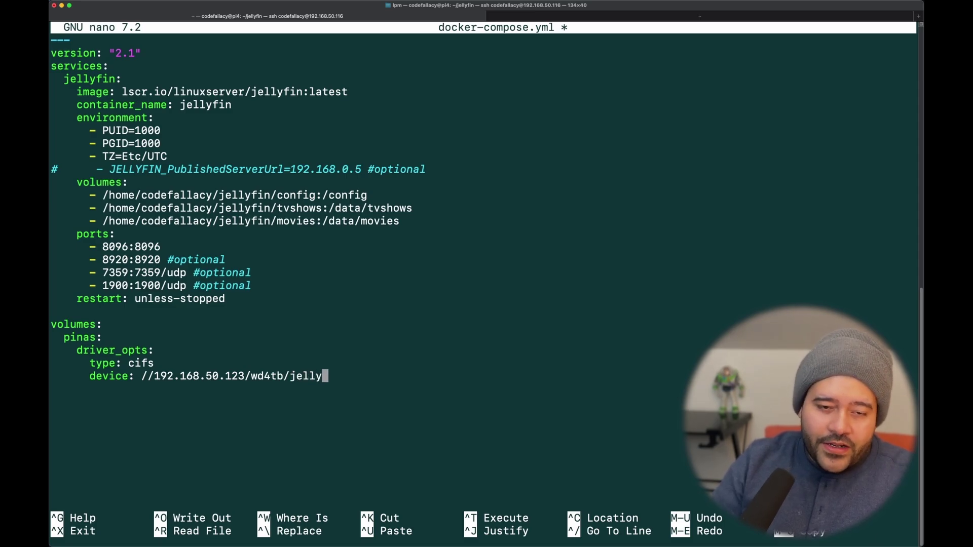
pyautogui.press('BackSpace')
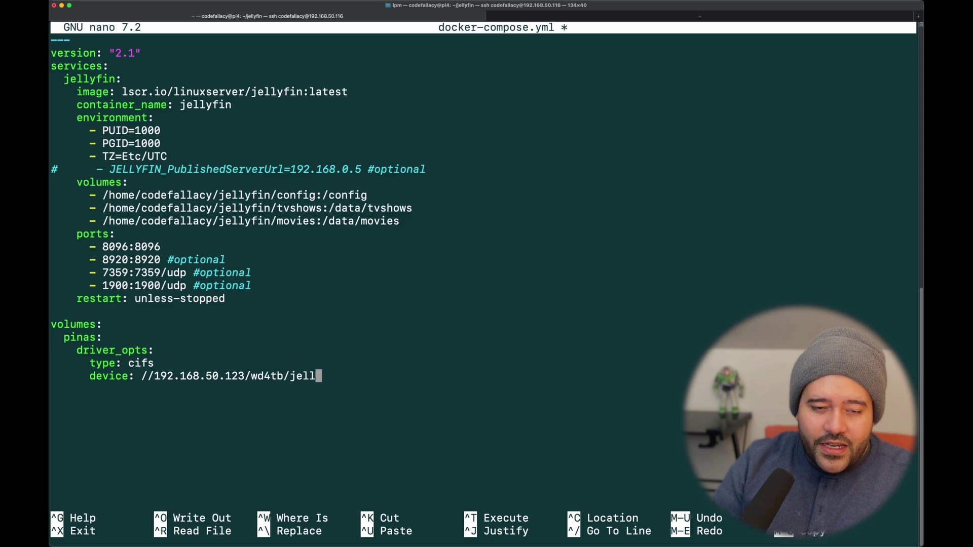
pyautogui.write('yfin')
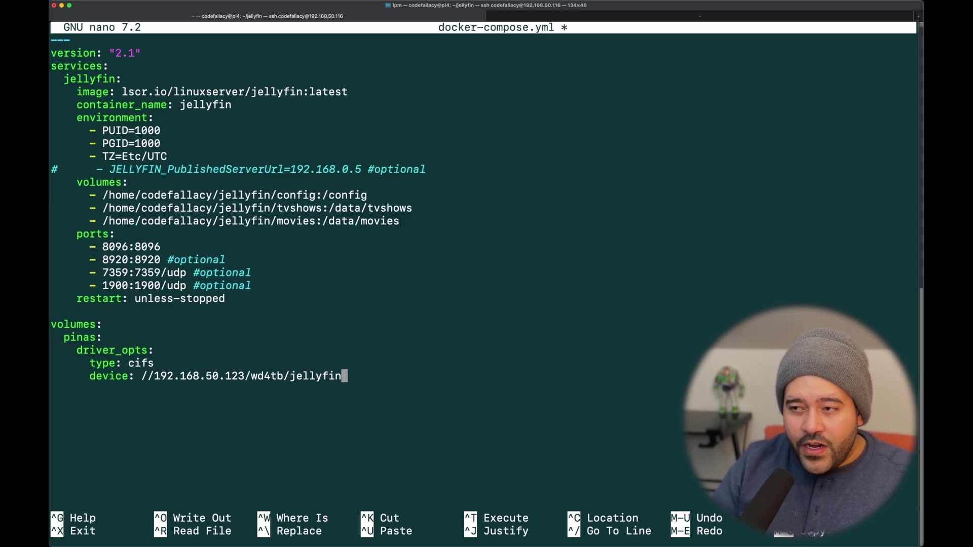
pyautogui.write('/media')
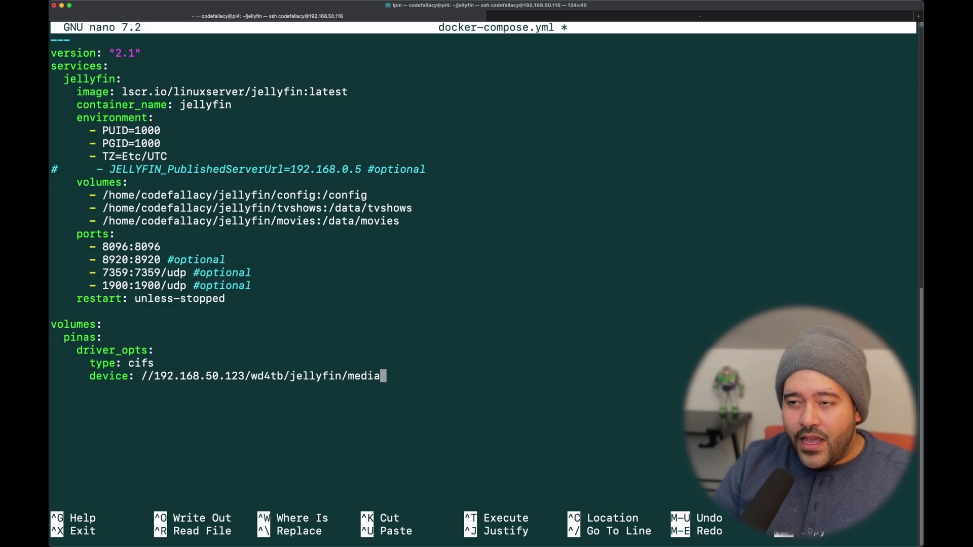
pyautogui.press('Return')
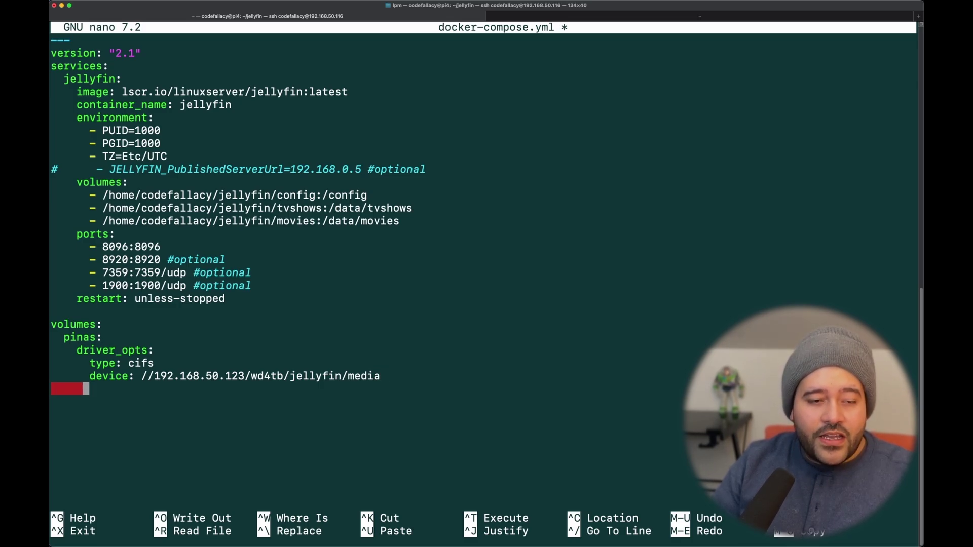
# Add an o: line with the share username and password plus vers=3.0,uid=1000,gid=100
pyautogui.press('BackSpace')
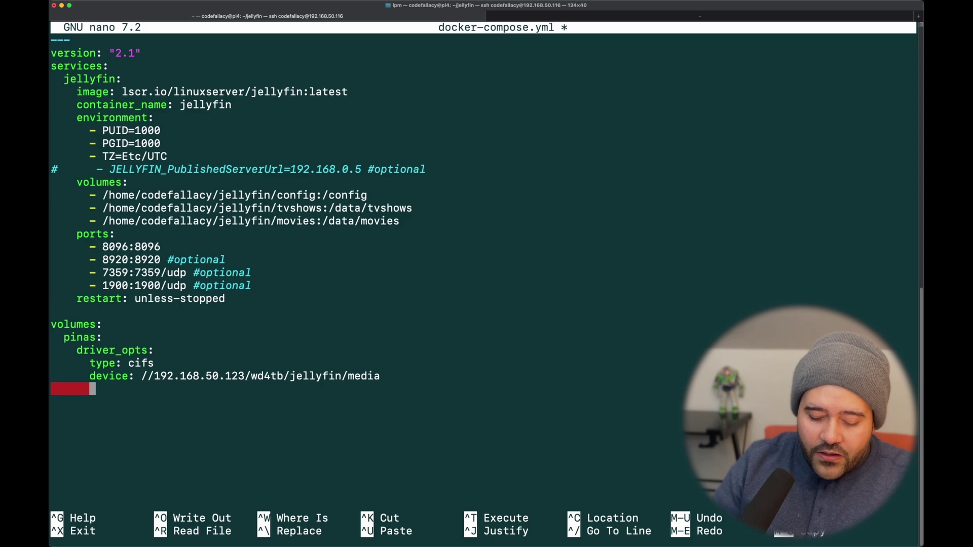
pyautogui.press('BackSpace')
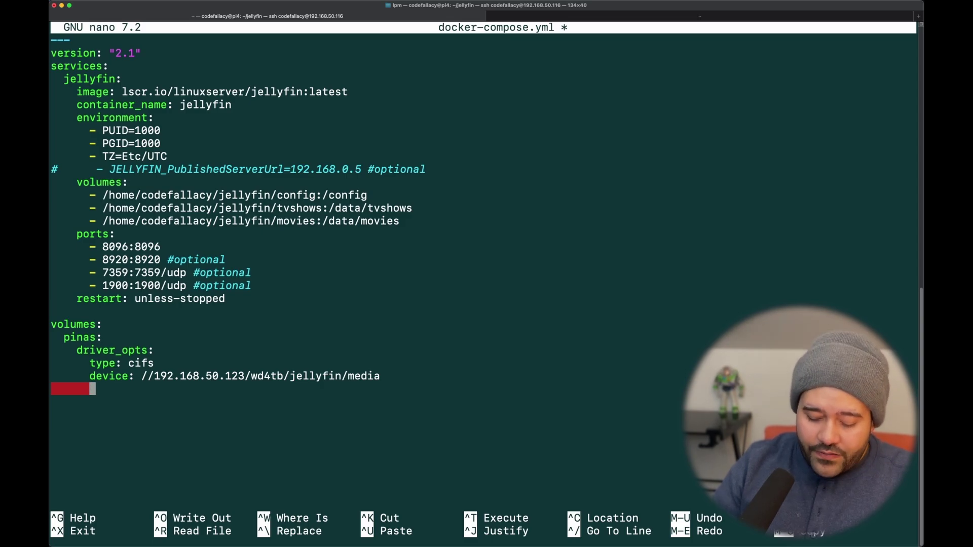
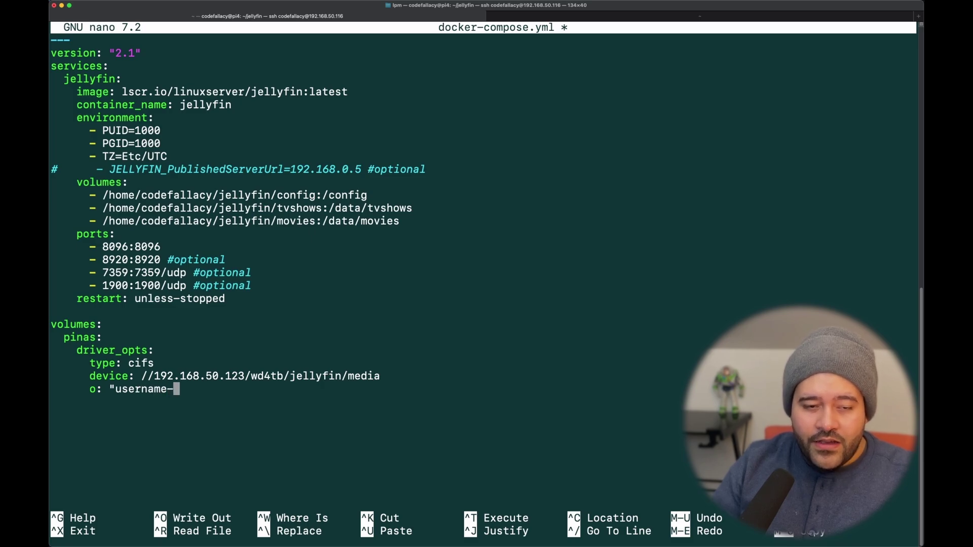
pyautogui.press('BackSpace')
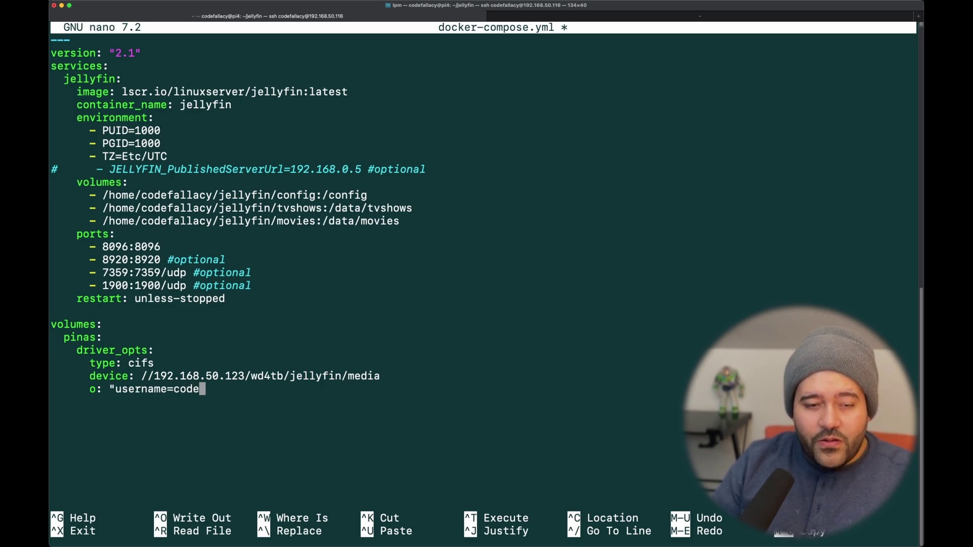
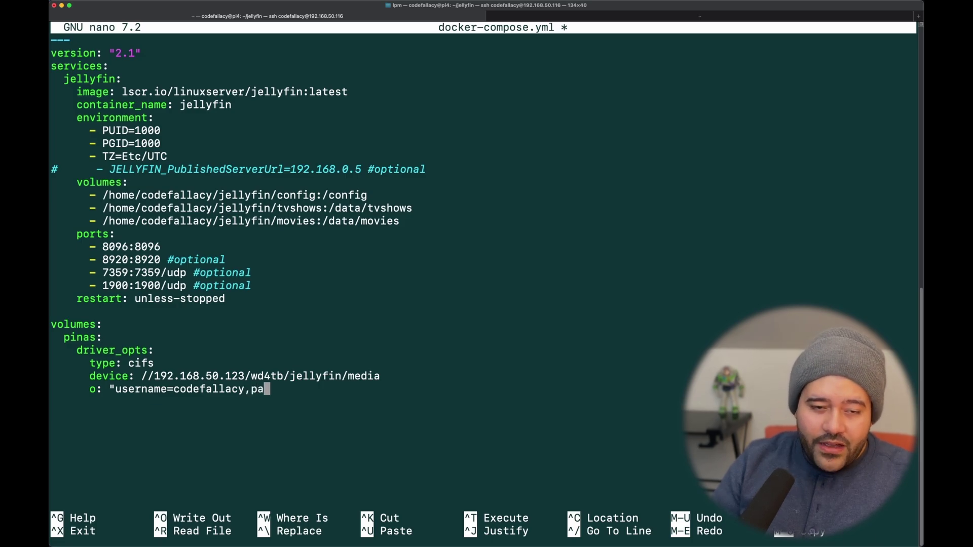
pyautogui.press('BackSpace')
pyautogui.press('BackSpace')
pyautogui.press('BackSpace')
pyautogui.press('BackSpace')
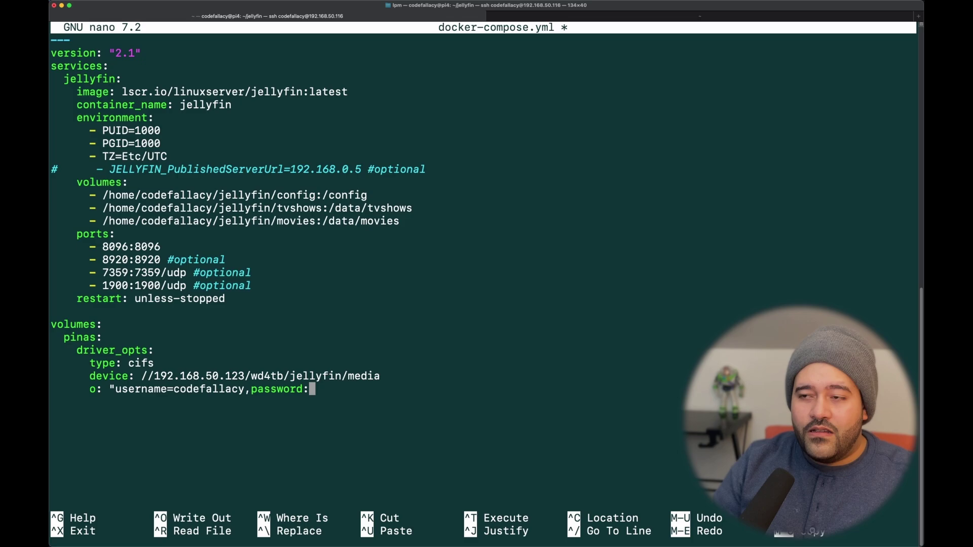
pyautogui.press('BackSpace')
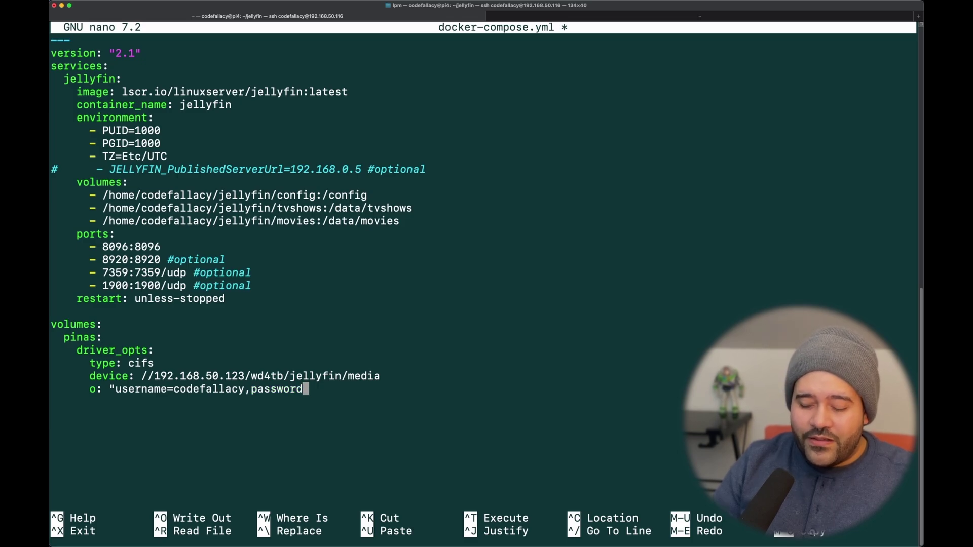
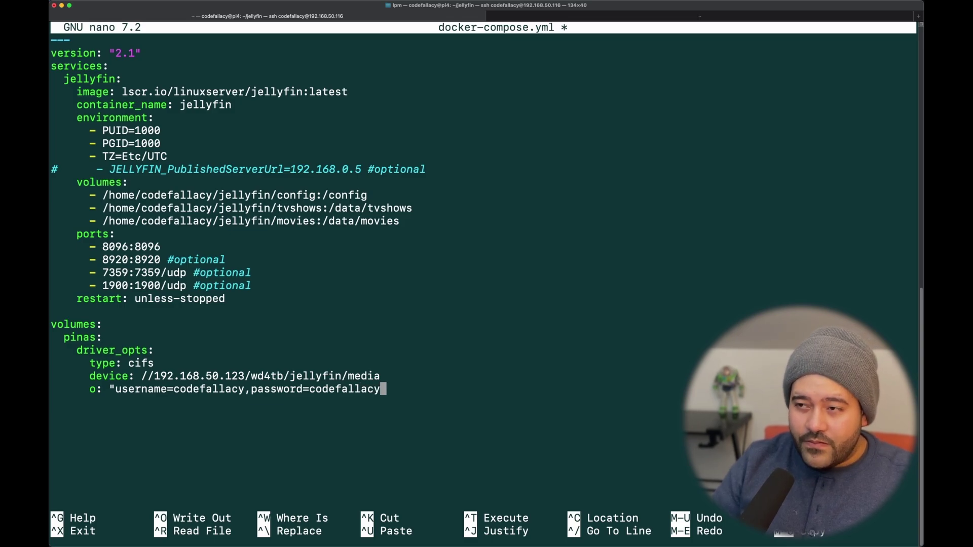
pyautogui.press('BackSpace')
pyautogui.press('BackSpace')
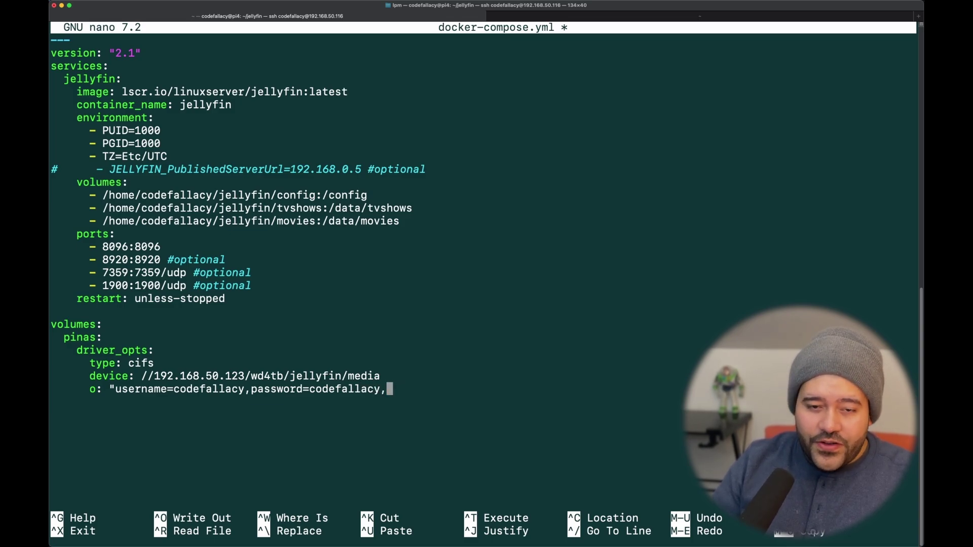
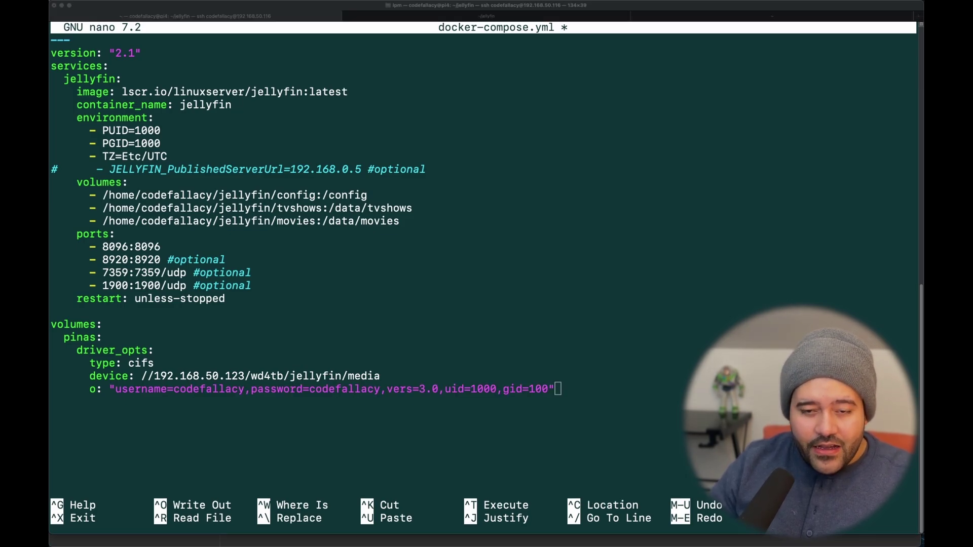
pyautogui.click(553, 230)
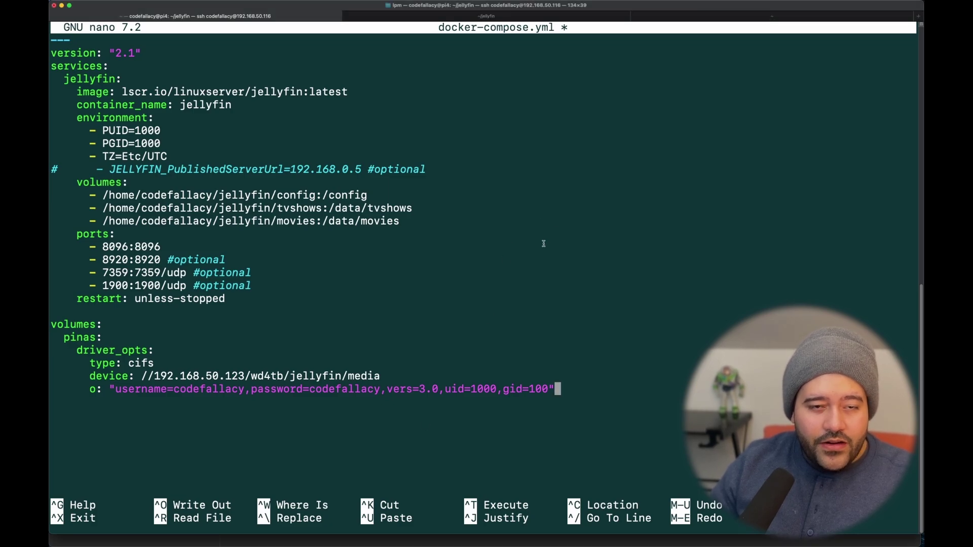
# Comment out the /data/tvshows and /data/movies volume mounts with #
pyautogui.press('Up')
pyautogui.press('Up')
pyautogui.press('Up')
pyautogui.press('Up')
pyautogui.press('Up')
pyautogui.press('Up')
pyautogui.press('Up')
pyautogui.press('Up')
pyautogui.press('Up')
pyautogui.press('Up')
pyautogui.press('Up')
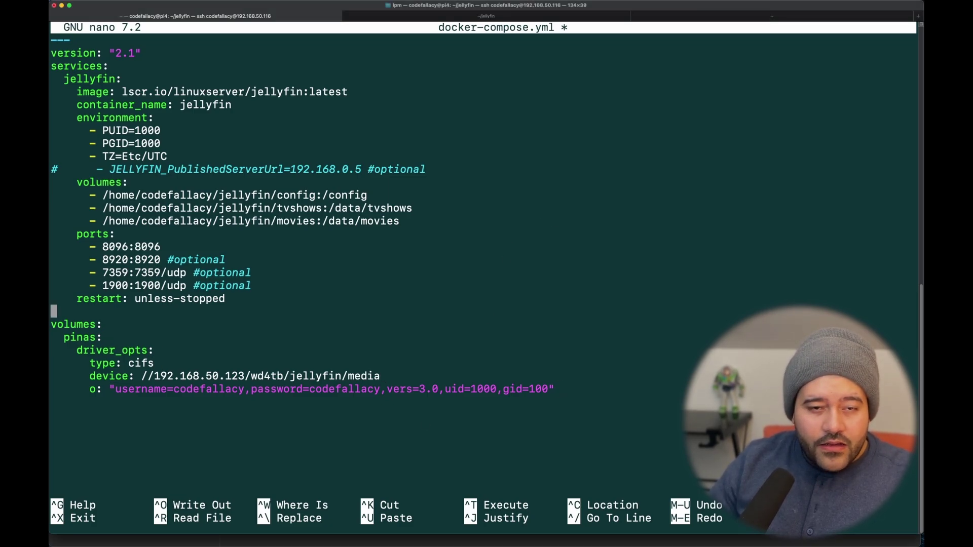
pyautogui.press('Up')
pyautogui.press('Up')
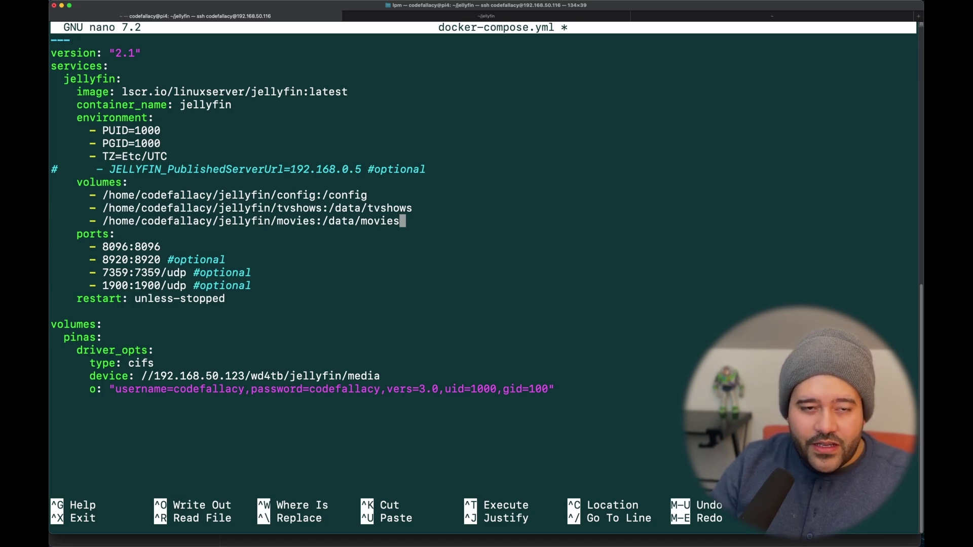
pyautogui.press('Return')
pyautogui.press('Up')
pyautogui.press('Up')
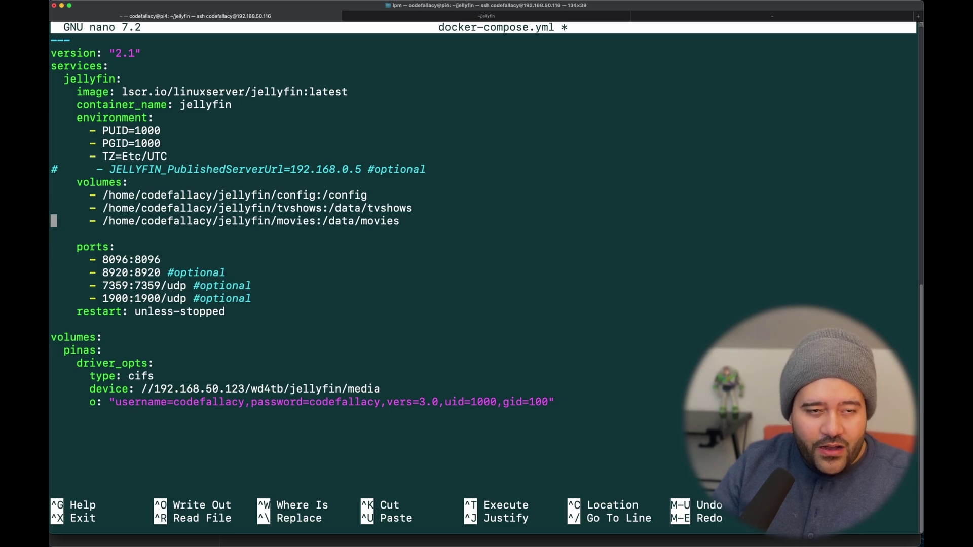
pyautogui.hotkey('alt', '3')
pyautogui.press('Delete')
pyautogui.write('#')
pyautogui.press('Down')
# Add the '- pinas:/data' volume mount and save docker-compose.yml
pyautogui.write('- ')
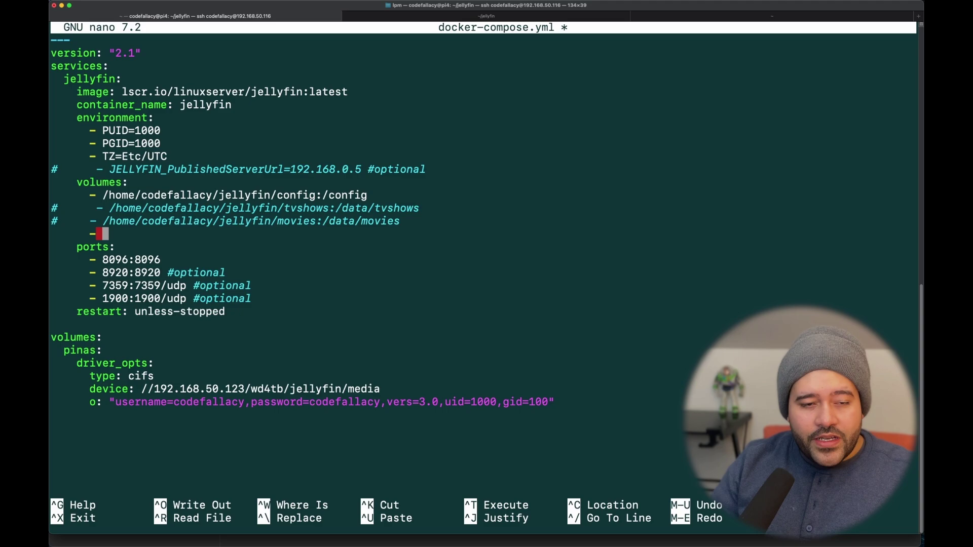
pyautogui.write('pinas')
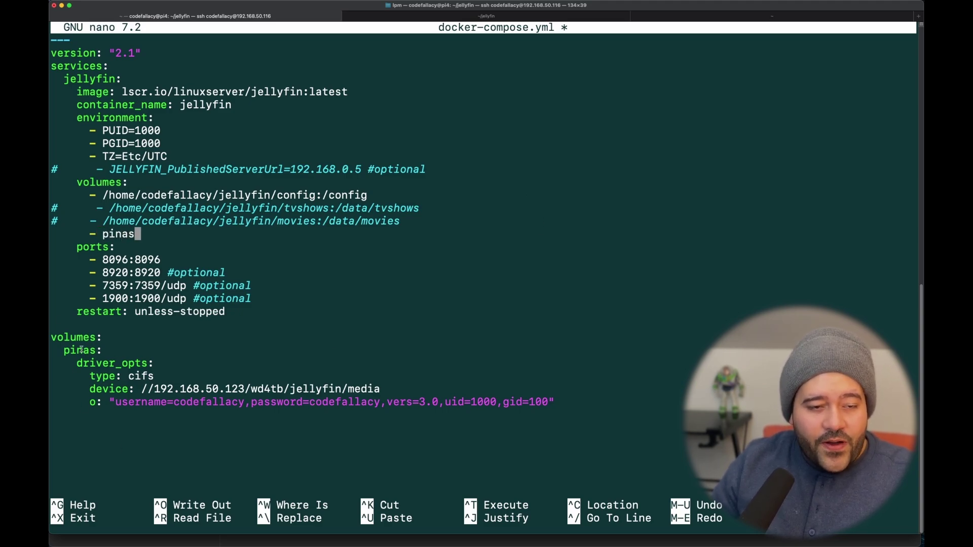
pyautogui.moveTo(100, 360); pyautogui.dragTo(83, 361)
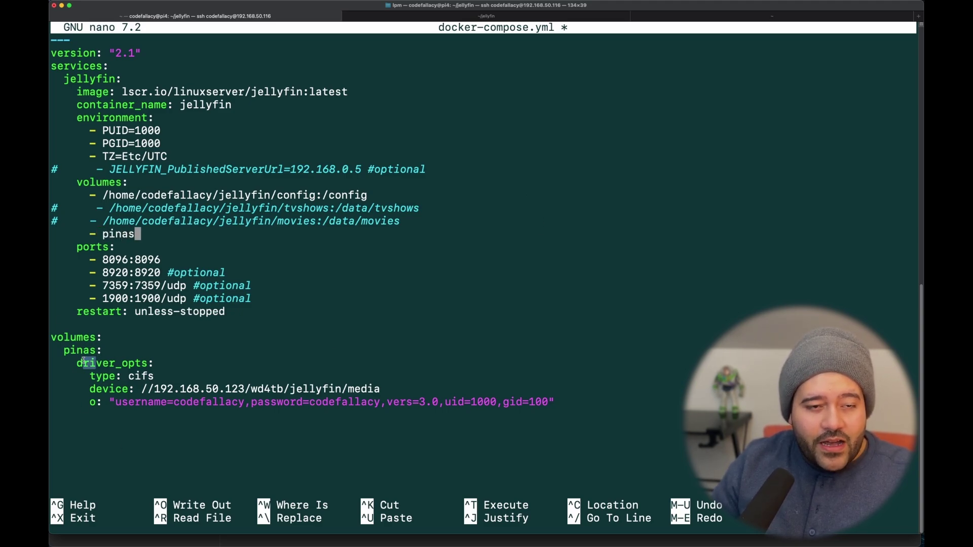
pyautogui.click(139, 234)
pyautogui.write(':')
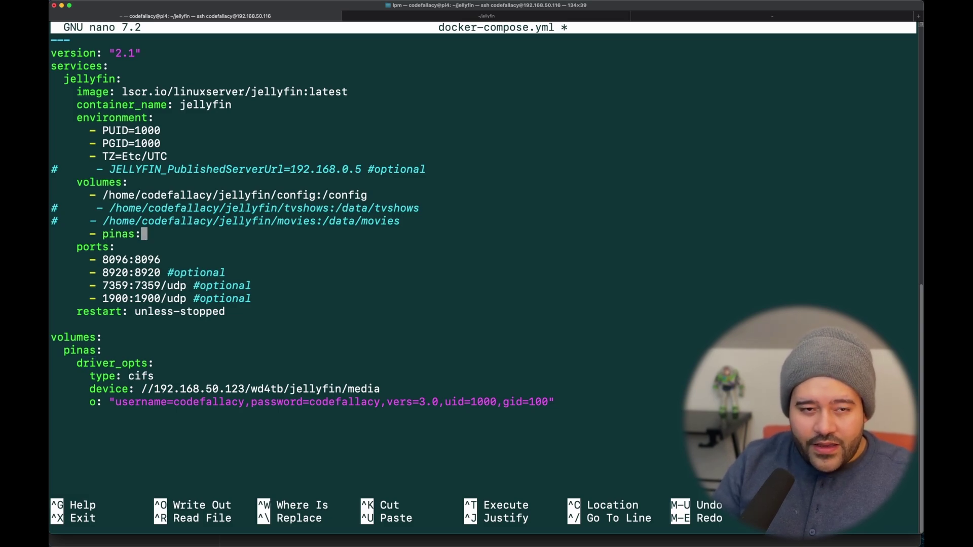
pyautogui.write('/media')
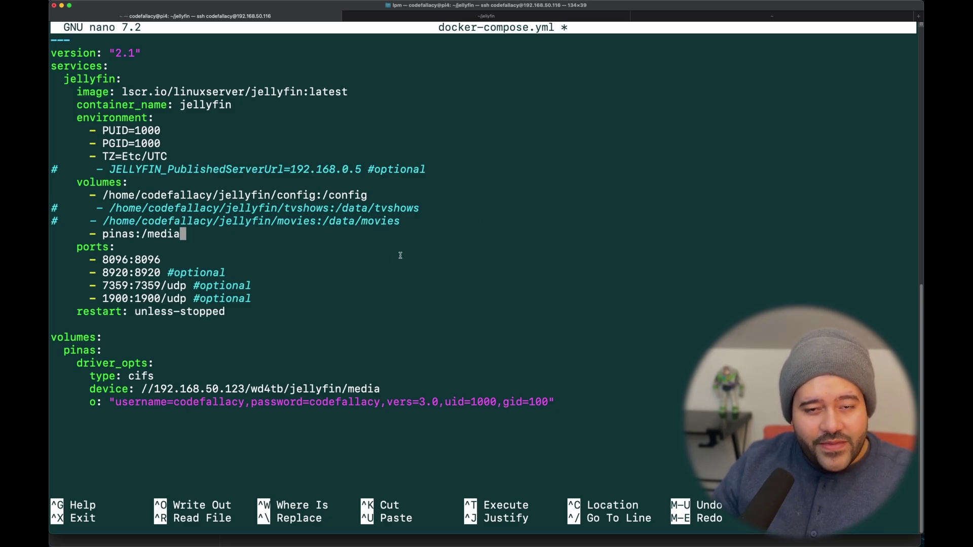
pyautogui.press('BackSpace')
pyautogui.press('BackSpace')
pyautogui.press('BackSpace')
pyautogui.press('BackSpace')
pyautogui.press('BackSpace')
pyautogui.write('data')
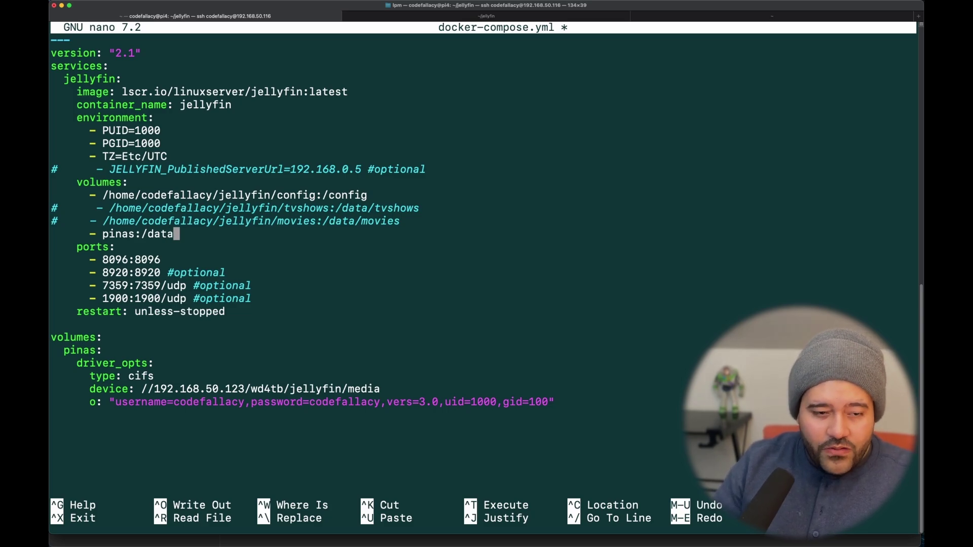
pyautogui.hotkey('ctrl', 'o')
pyautogui.press('Return')
# Exit nano and stop the Jellyfin container with docker-compose down
pyautogui.hotkey('ctrl', 'x')
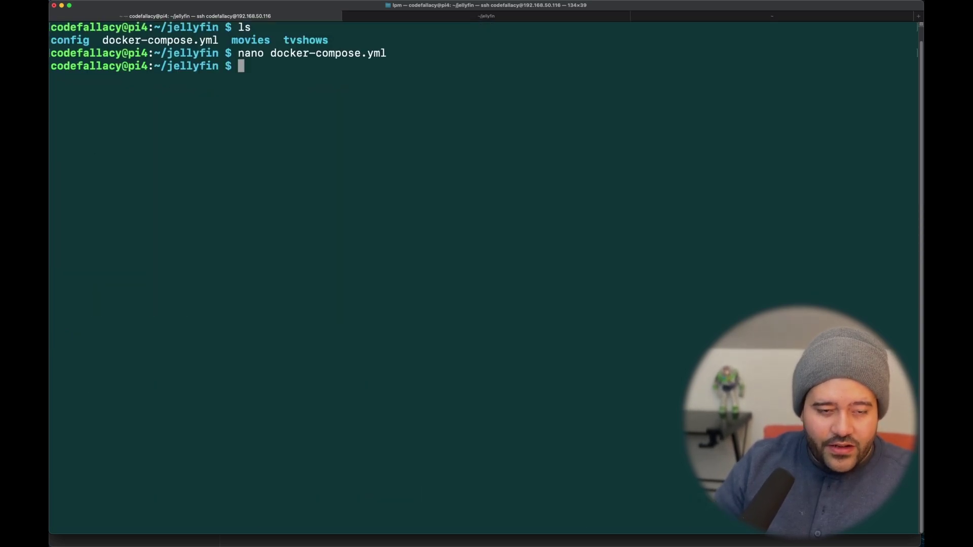
pyautogui.write('docker')
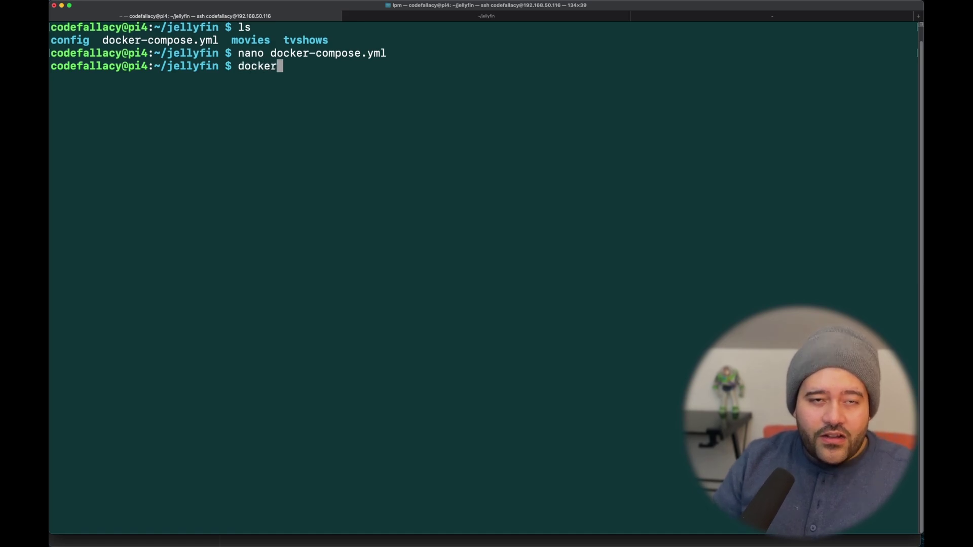
pyautogui.write('-compose down')
pyautogui.press('Return')
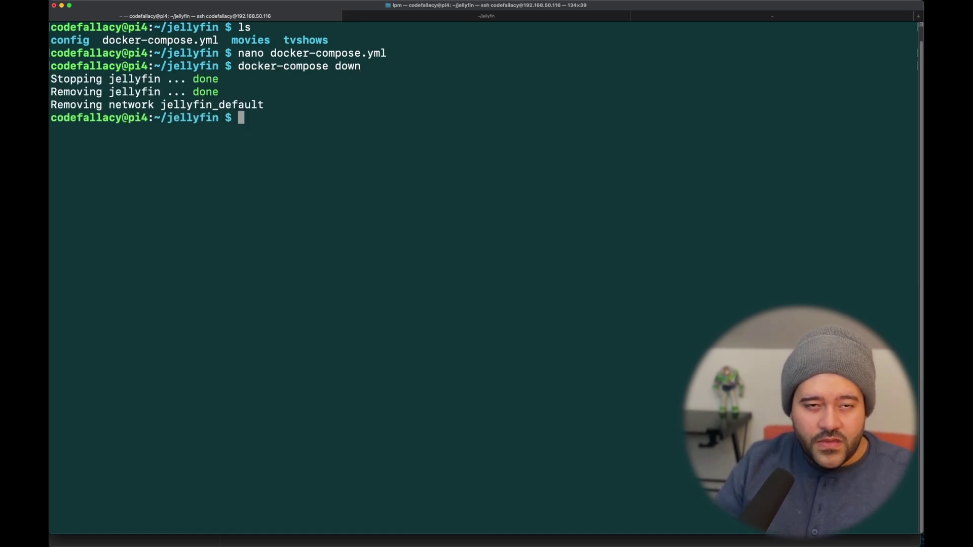
# Start Jellyfin again in the background with docker-compose up -d
pyautogui.write('docker-c')
pyautogui.press('BackSpace')
pyautogui.press('BackSpace')
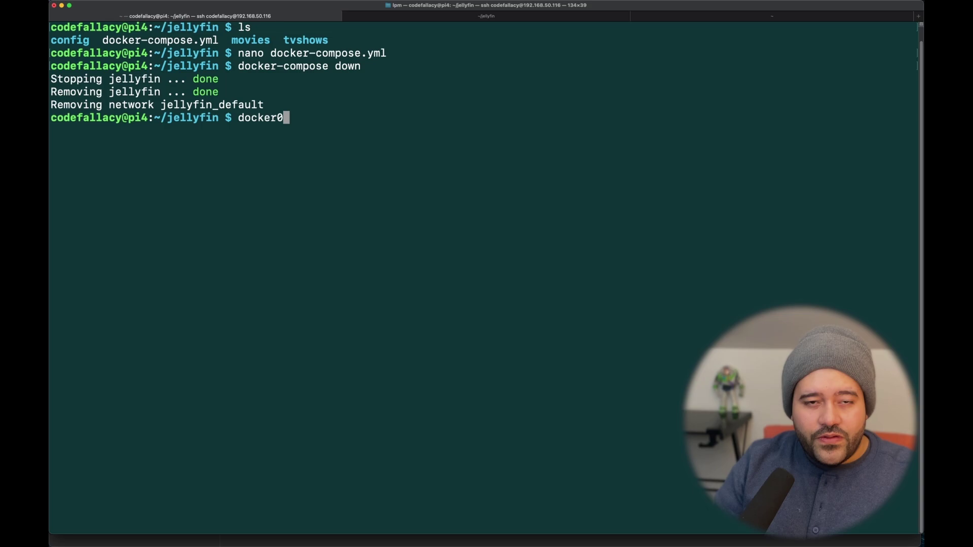
pyautogui.write('-compose up ')
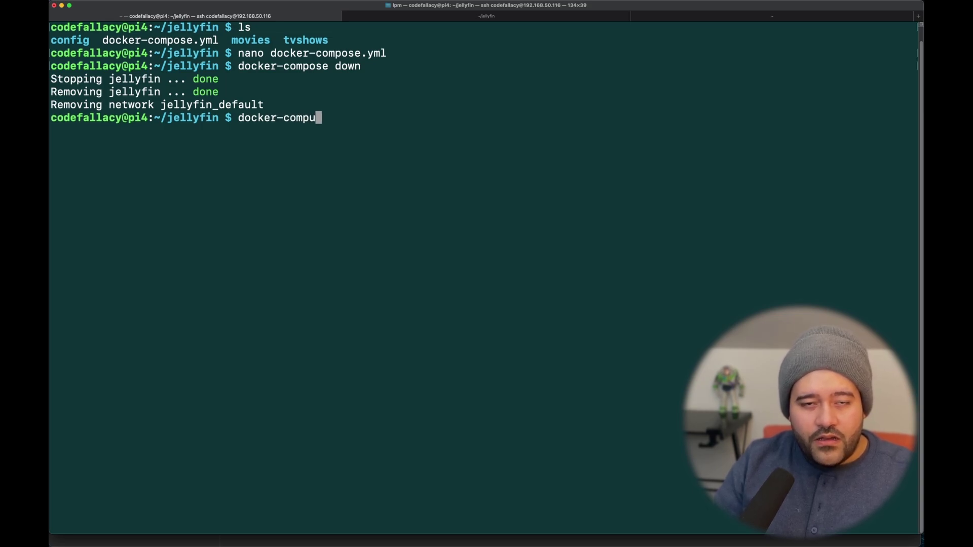
pyautogui.write('-d')
pyautogui.press('BackSpace')
pyautogui.press('BackSpace')
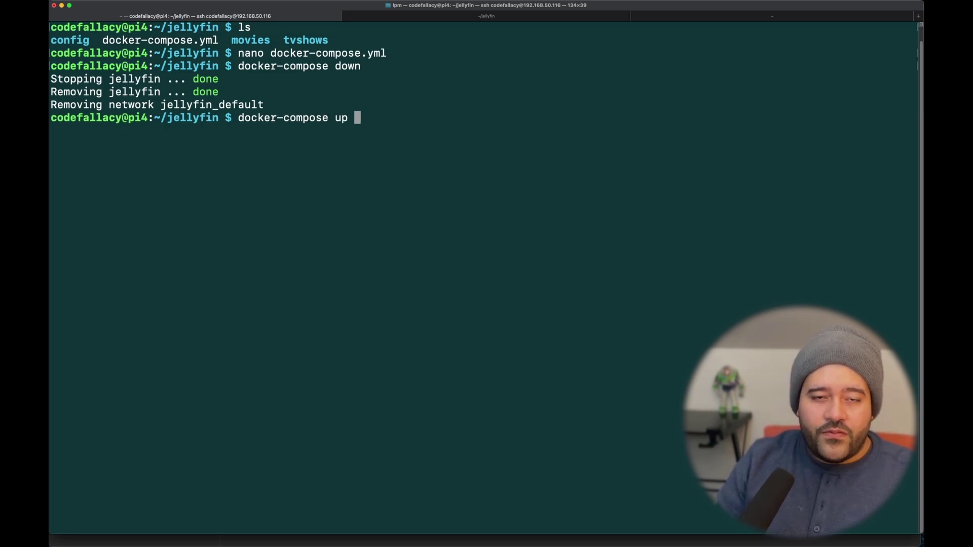
pyautogui.write('-d')
pyautogui.press('Return')
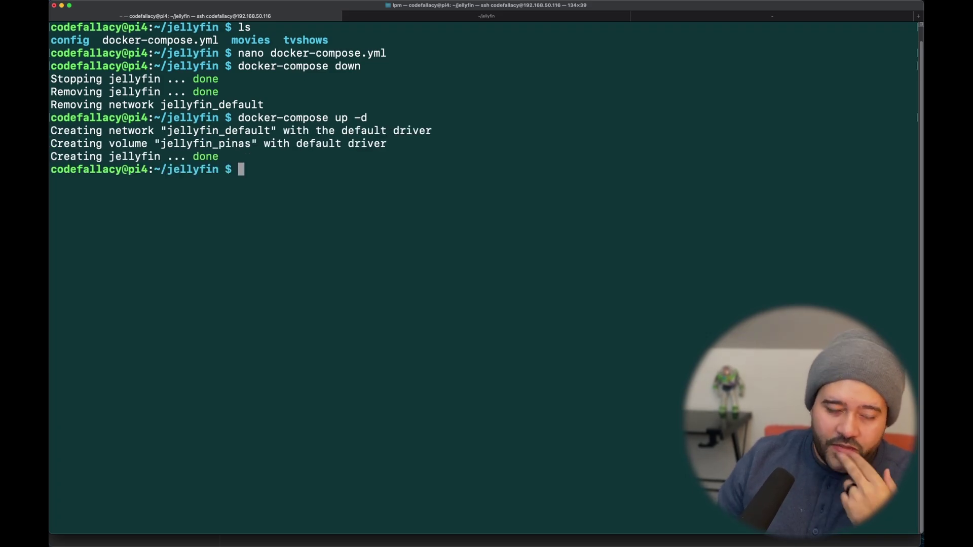
pyautogui.press('super+Tab')
pyautogui.press('super+Tab')
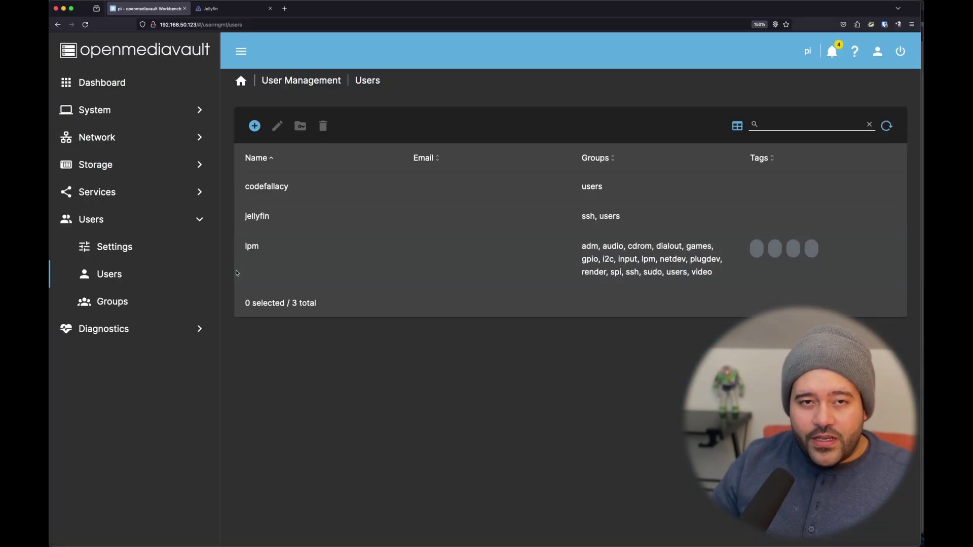
pyautogui.click(195, 9)
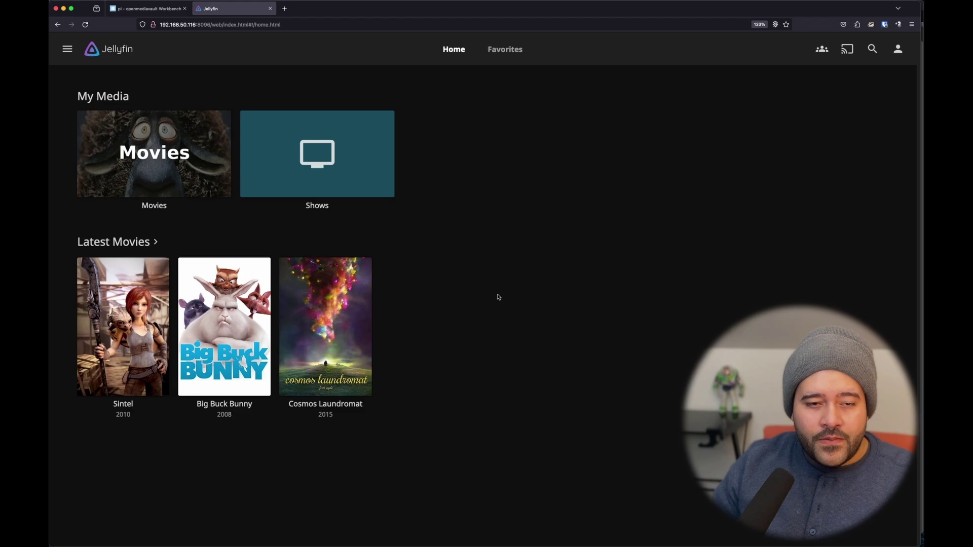
pyautogui.click(67, 48)
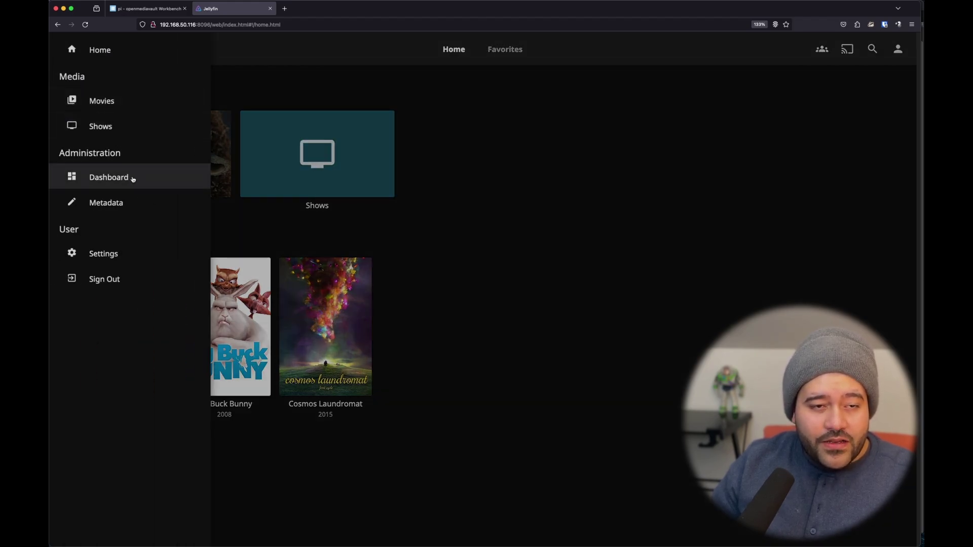
pyautogui.click(109, 178)
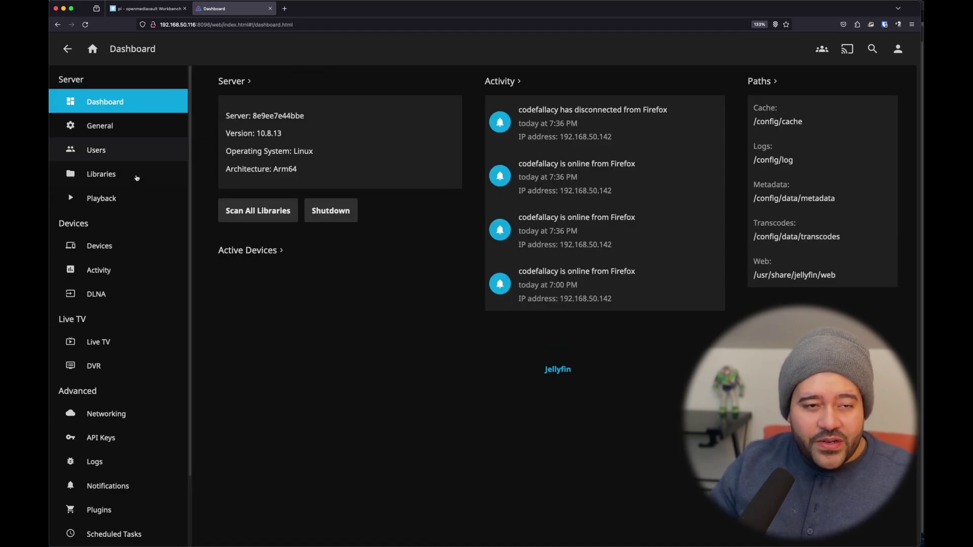
pyautogui.click(116, 176)
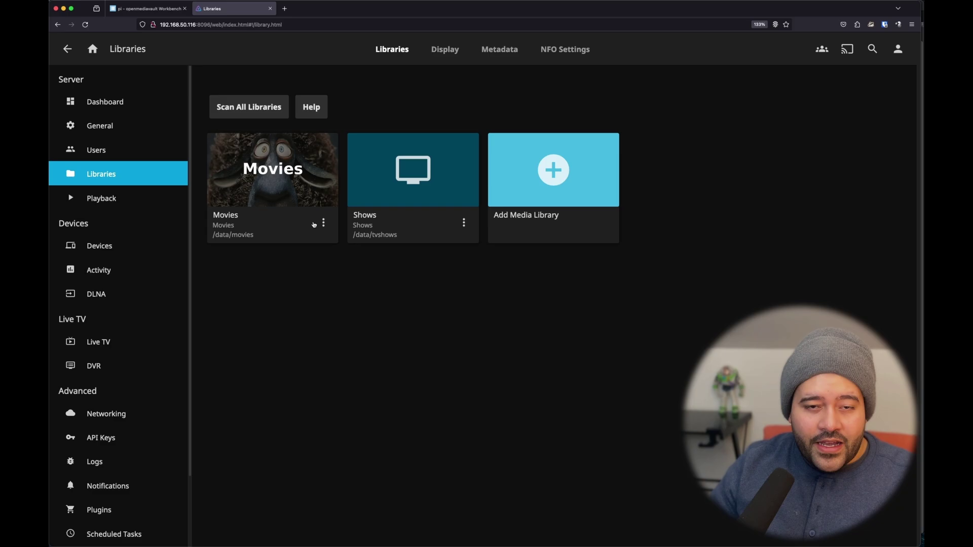
pyautogui.click(322, 223)
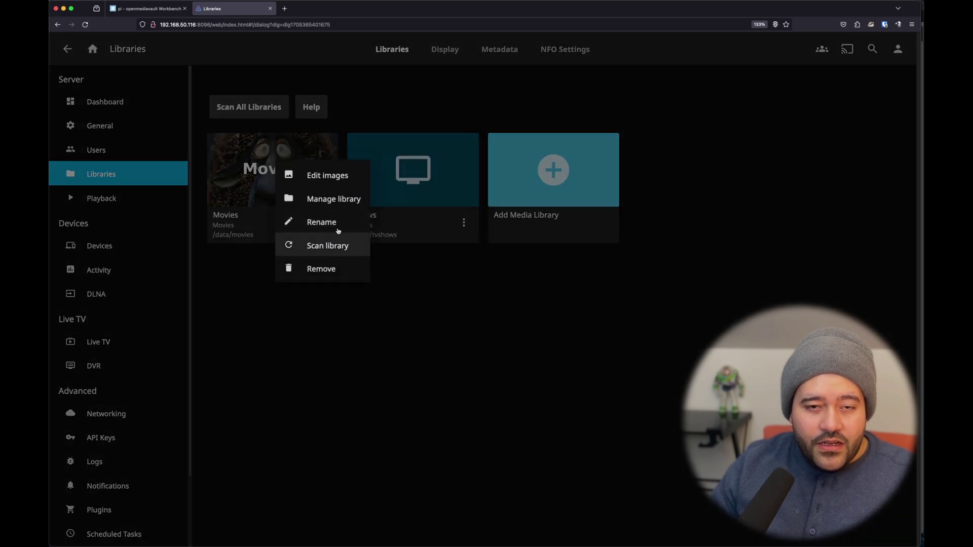
# Create a Movies-type library named Movies2 using the /data/movies folder
pyautogui.click(443, 302)
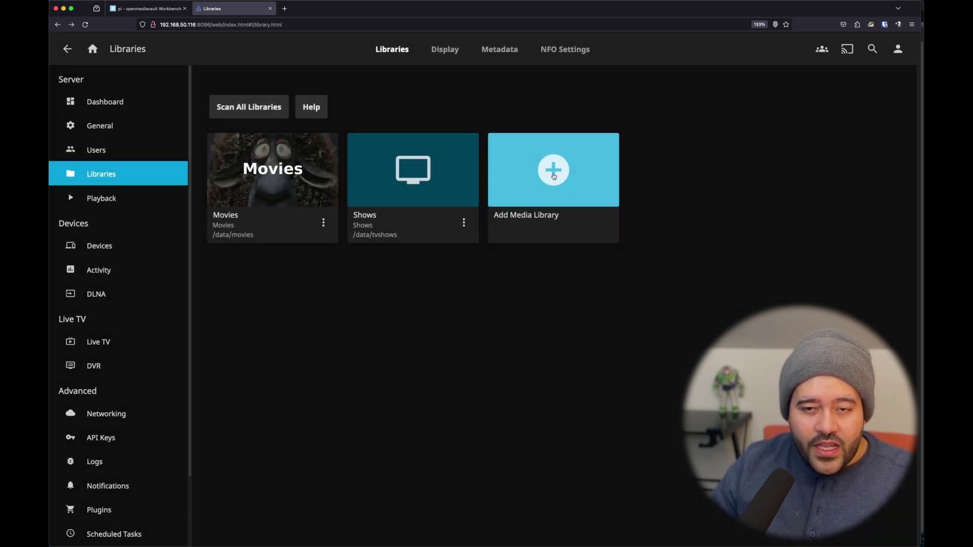
pyautogui.click(554, 176)
pyautogui.click(332, 159)
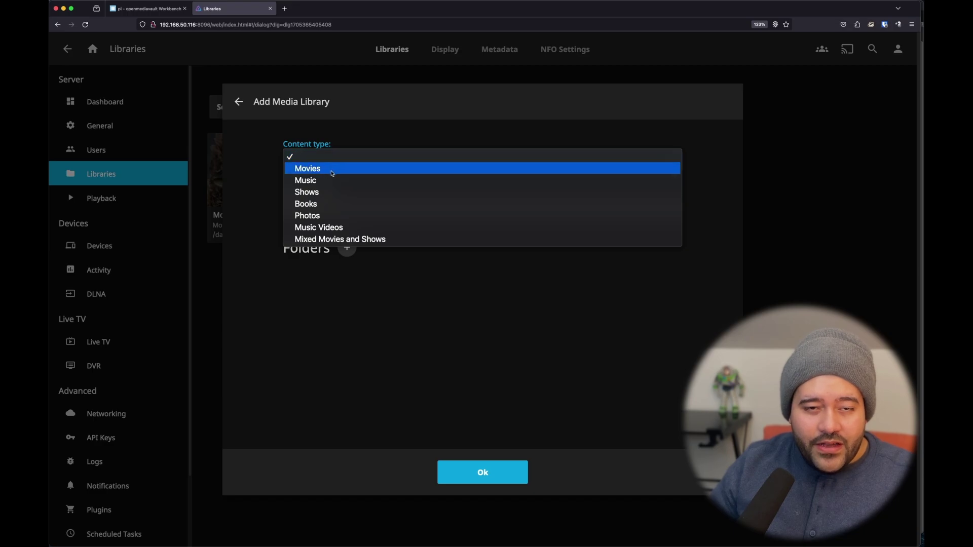
pyautogui.click(322, 170)
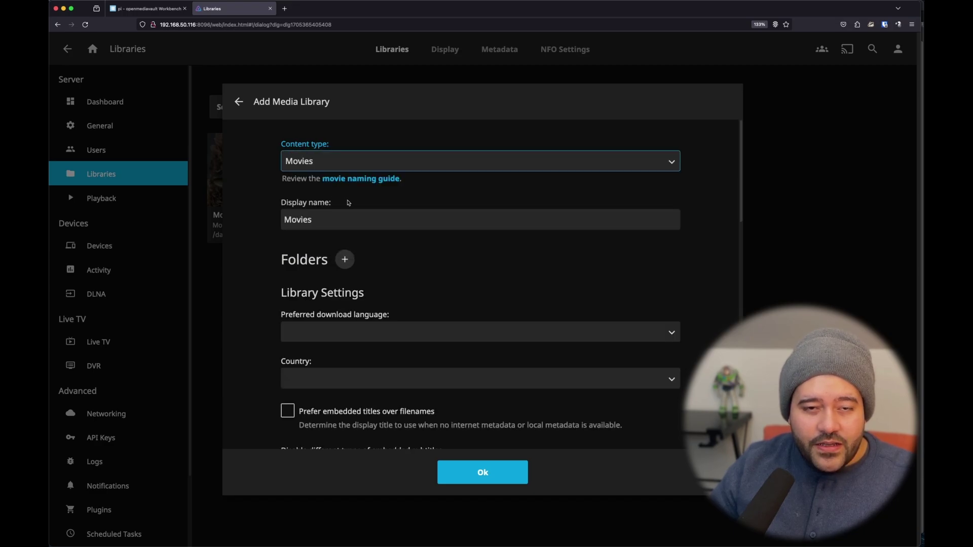
pyautogui.click(382, 228)
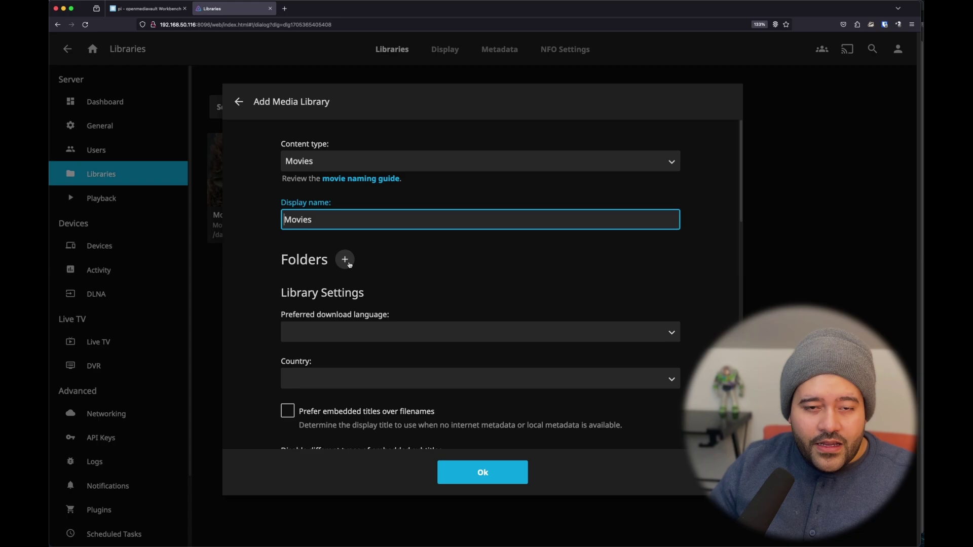
pyautogui.click(345, 260)
pyautogui.scroll(-2, 324, 300)
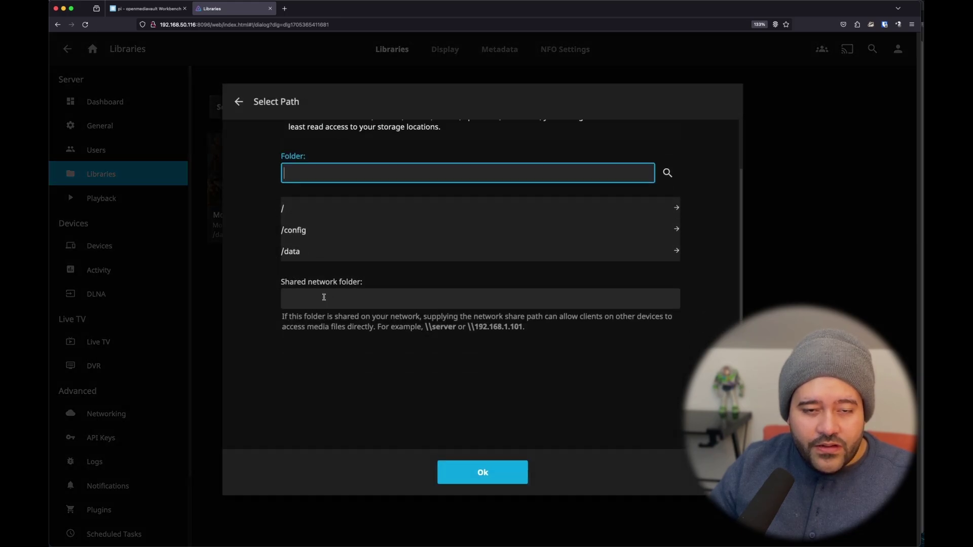
pyautogui.click(296, 251)
pyautogui.scroll(-1, 328, 258)
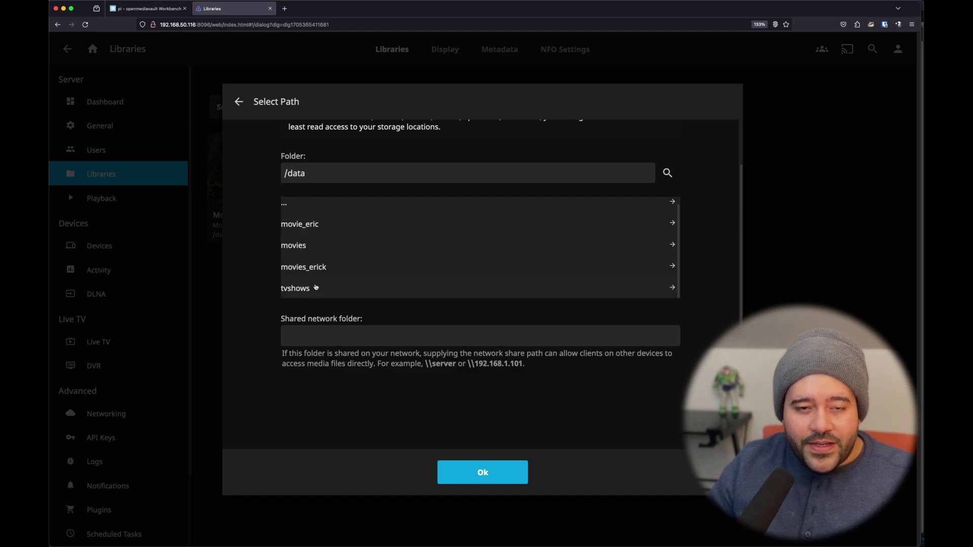
pyautogui.click(314, 245)
pyautogui.click(497, 479)
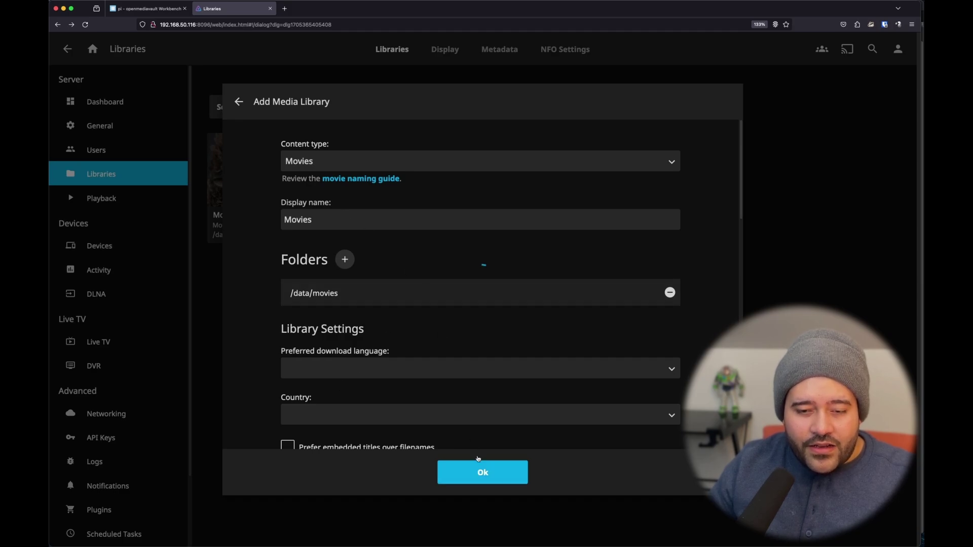
pyautogui.click(478, 473)
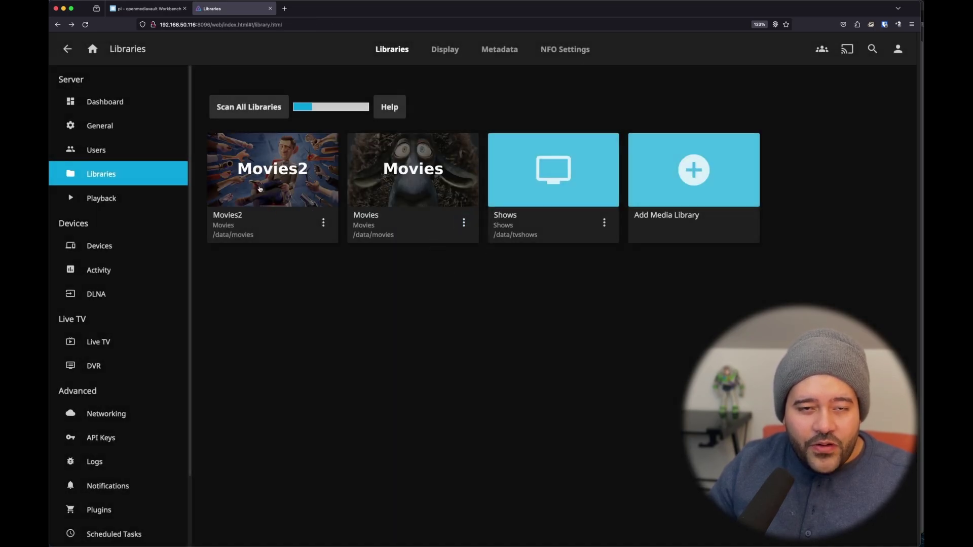
# Remove the old Movies library, then the Shows library, confirming each deletion
pyautogui.click(463, 223)
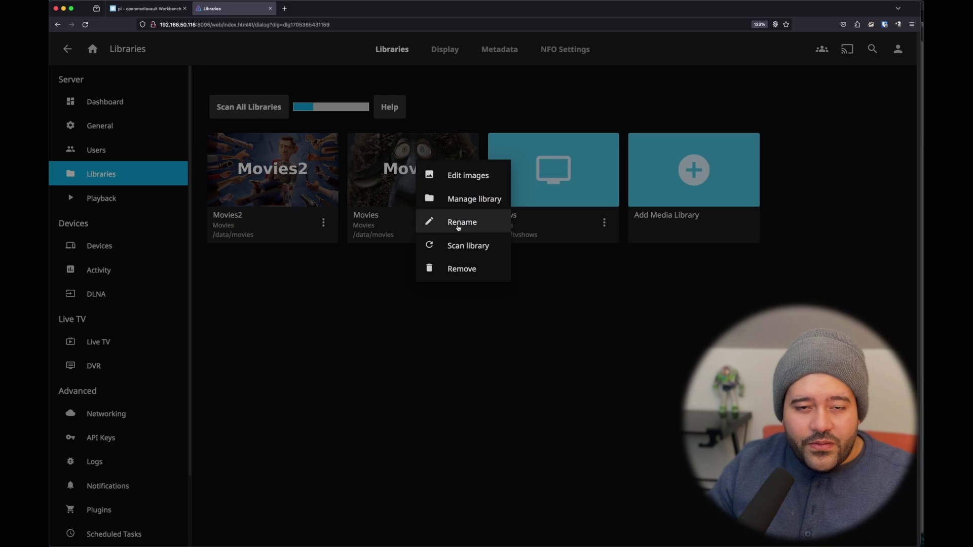
pyautogui.click(481, 274)
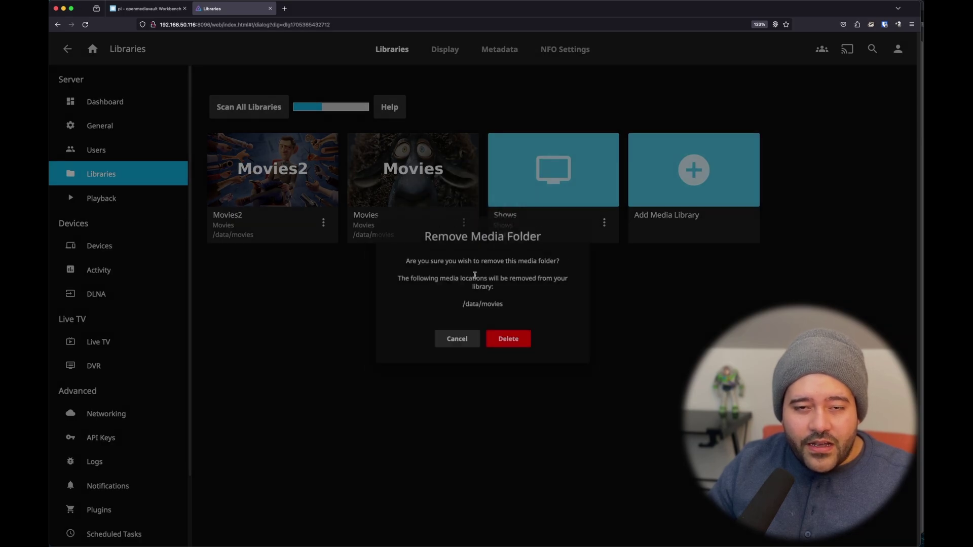
pyautogui.click(532, 343)
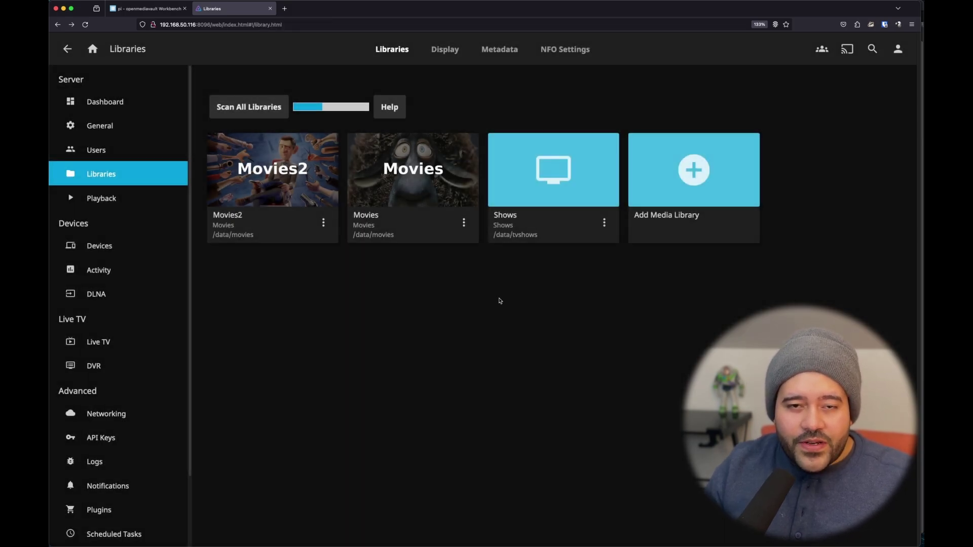
pyautogui.click(604, 223)
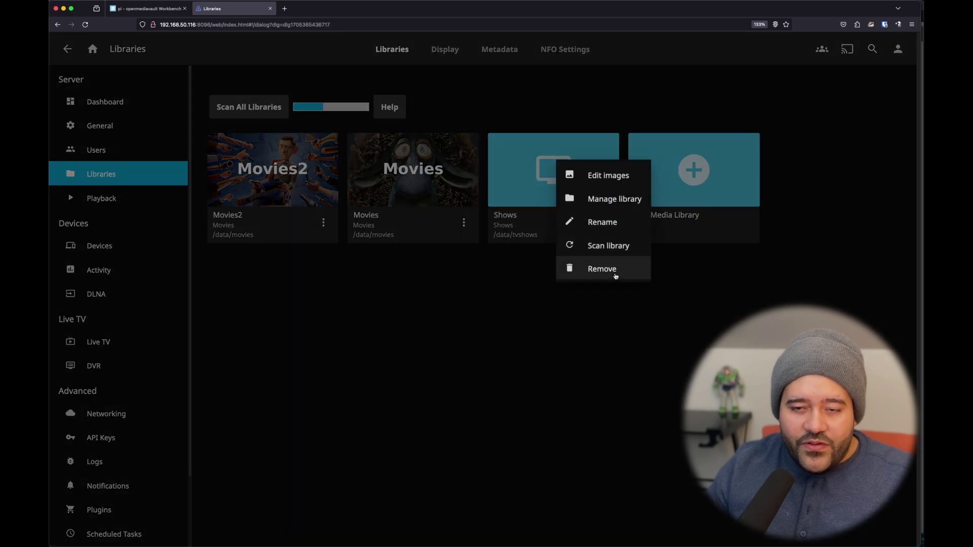
pyautogui.click(610, 270)
pyautogui.click(520, 354)
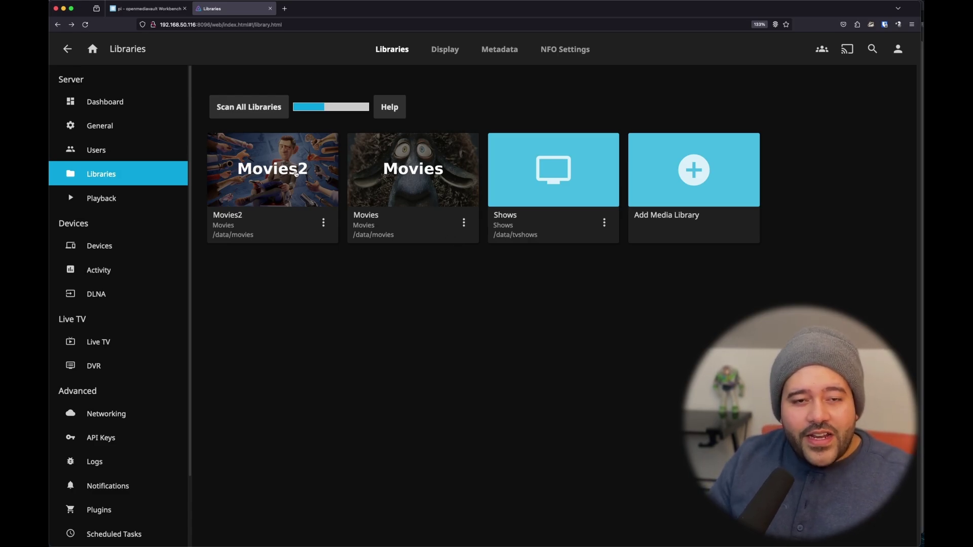
# Enable auto-collections and both chapter image options for Movies2, save, check the Dashboard, then go home
pyautogui.click(278, 173)
pyautogui.scroll(-5, 411, 285)
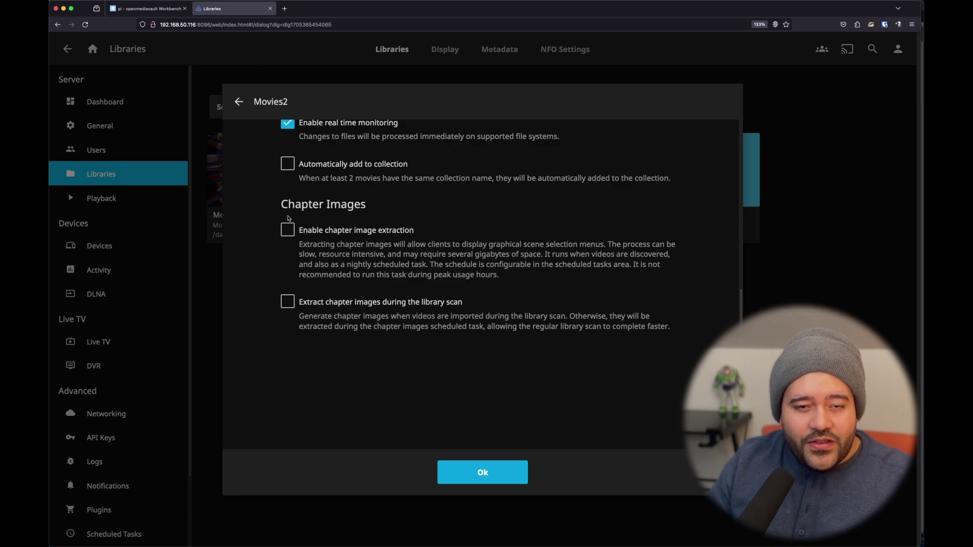
pyautogui.click(290, 166)
pyautogui.click(292, 233)
pyautogui.click(293, 299)
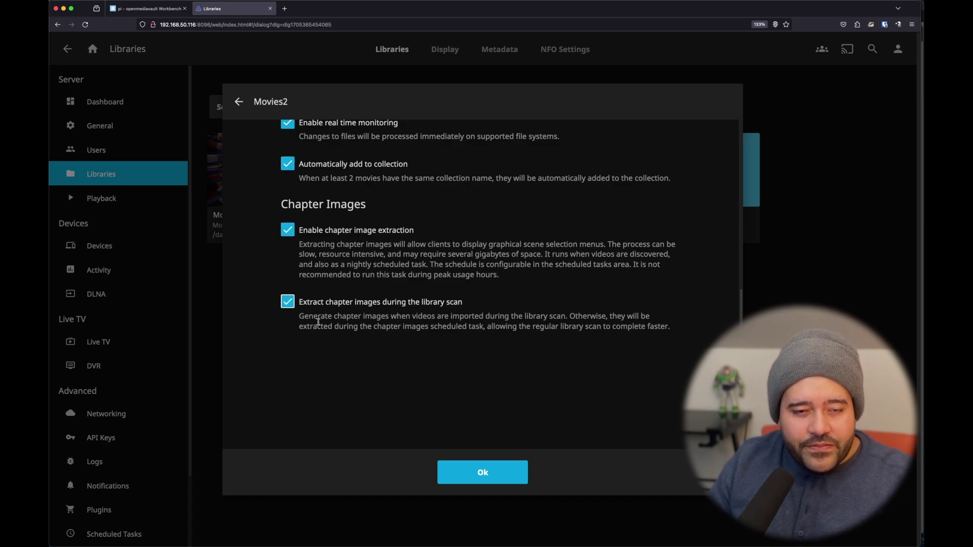
pyautogui.click(526, 475)
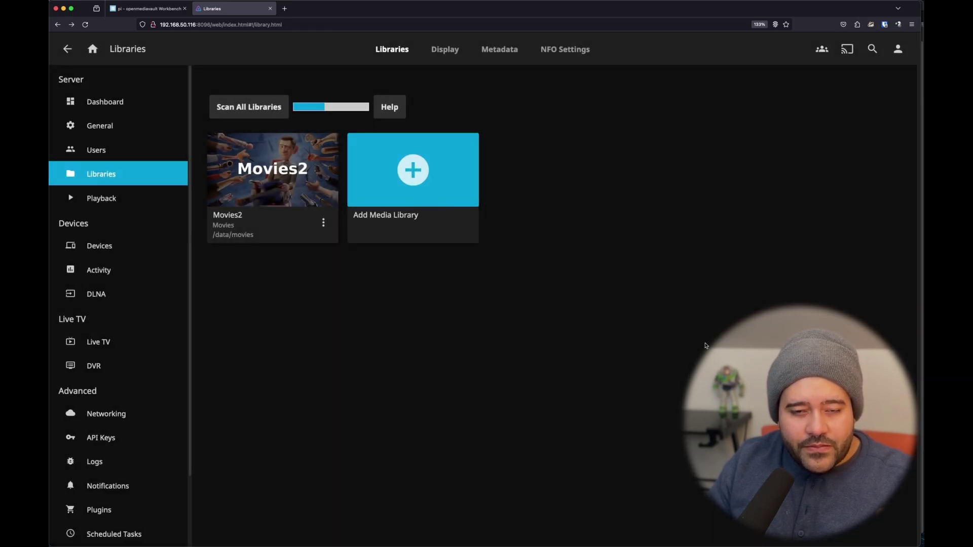
pyautogui.click(105, 101)
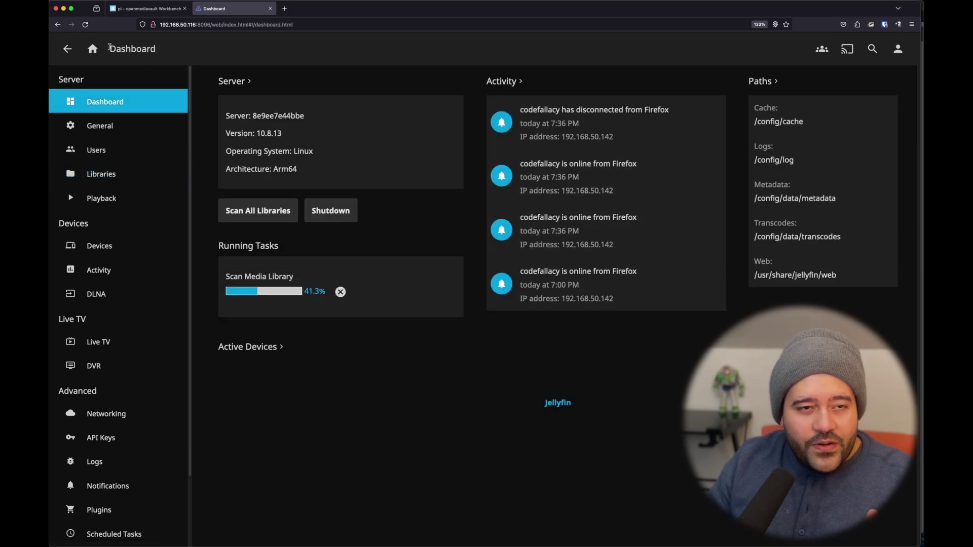
pyautogui.click(92, 49)
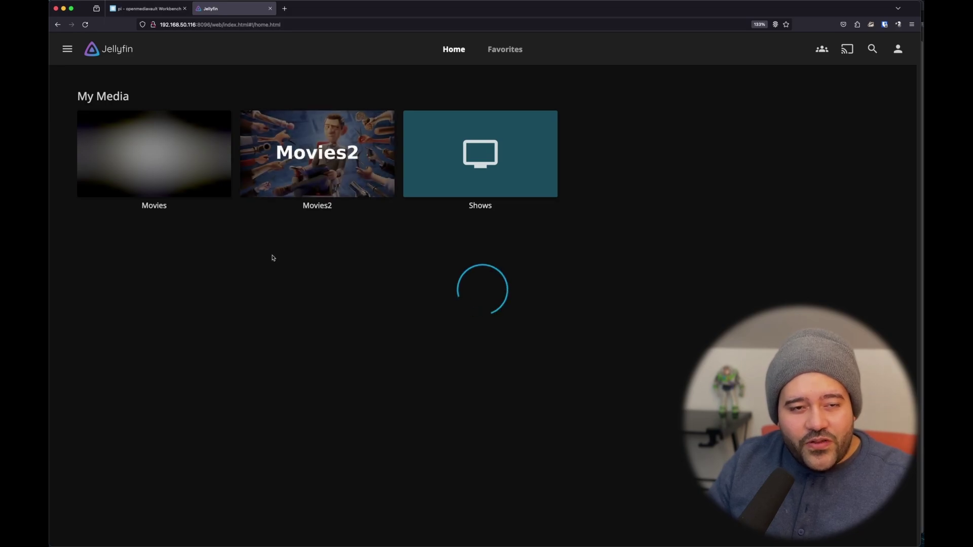
pyautogui.click(365, 183)
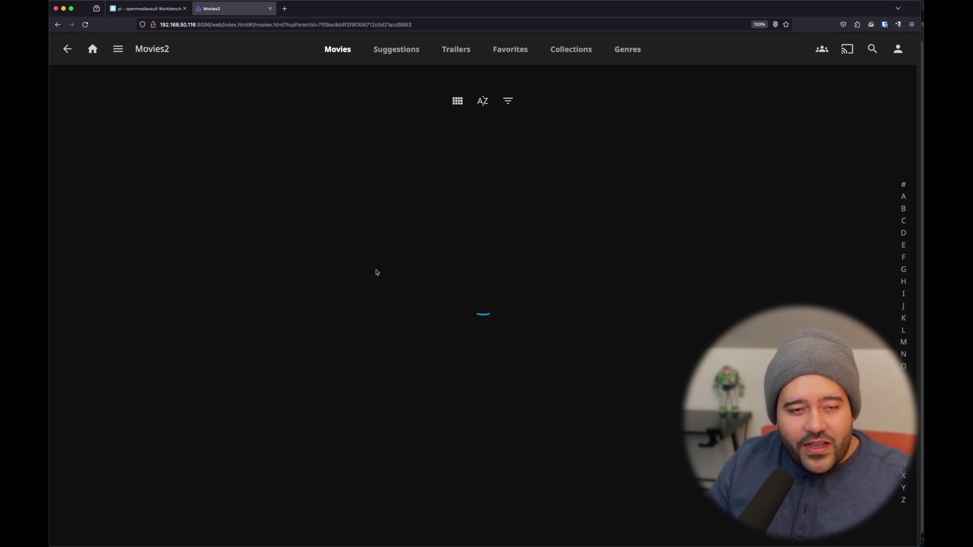
pyautogui.press('super+Left')
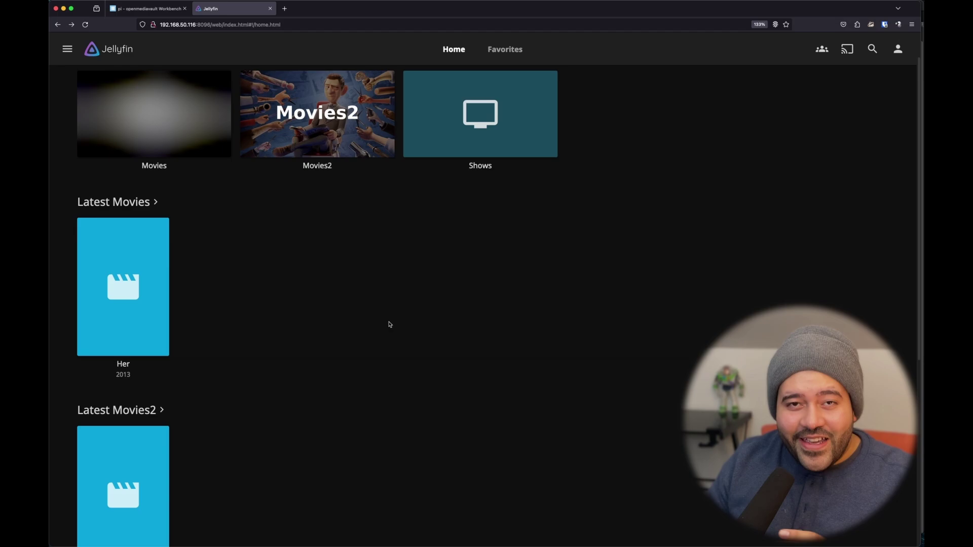
pyautogui.scroll(2, 389, 325)
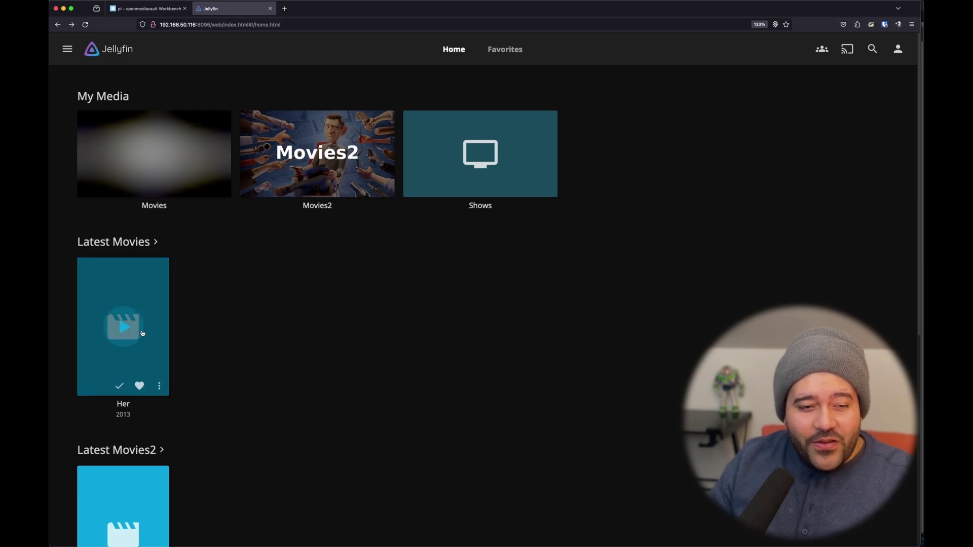
pyautogui.scroll(-2, 142, 332)
pyautogui.click(140, 191)
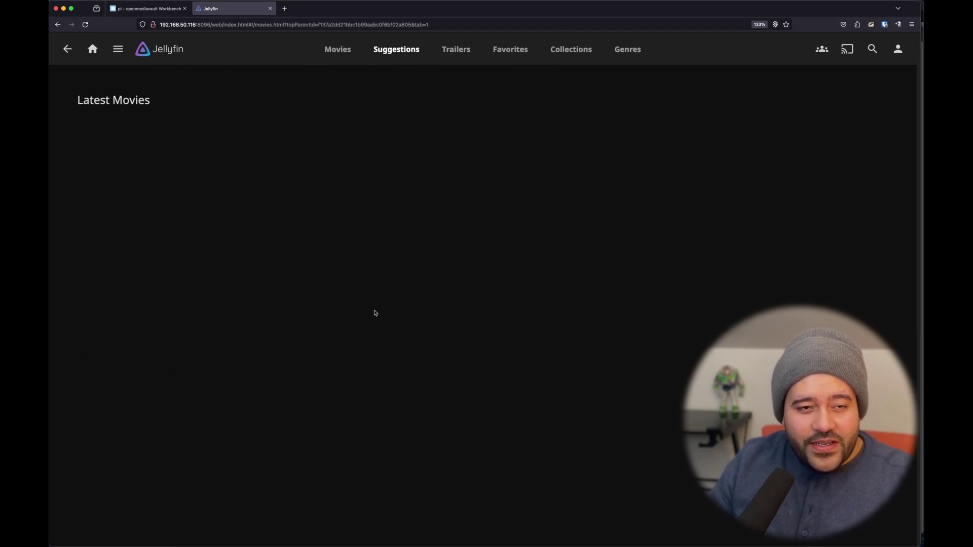
pyautogui.moveTo(158, 201)
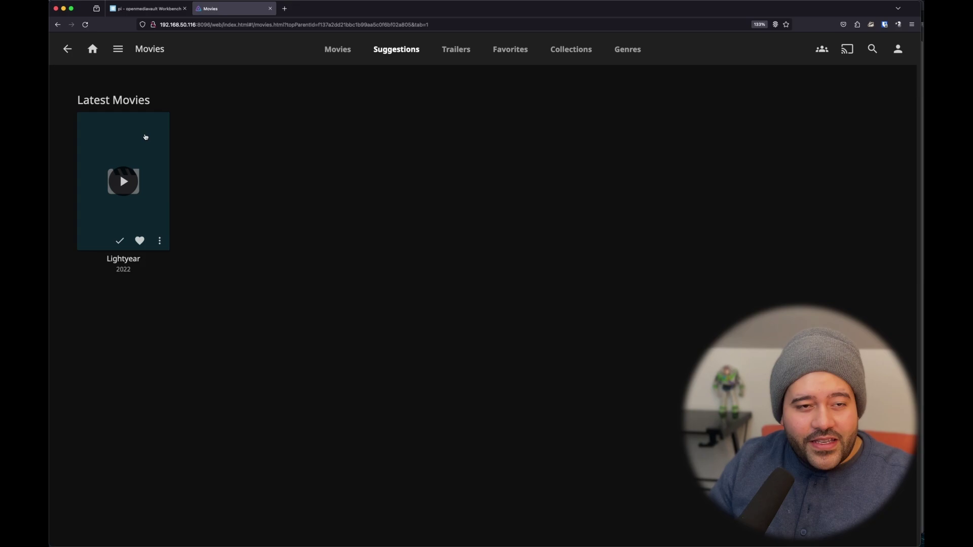
pyautogui.click(67, 49)
pyautogui.scroll(-5, 326, 283)
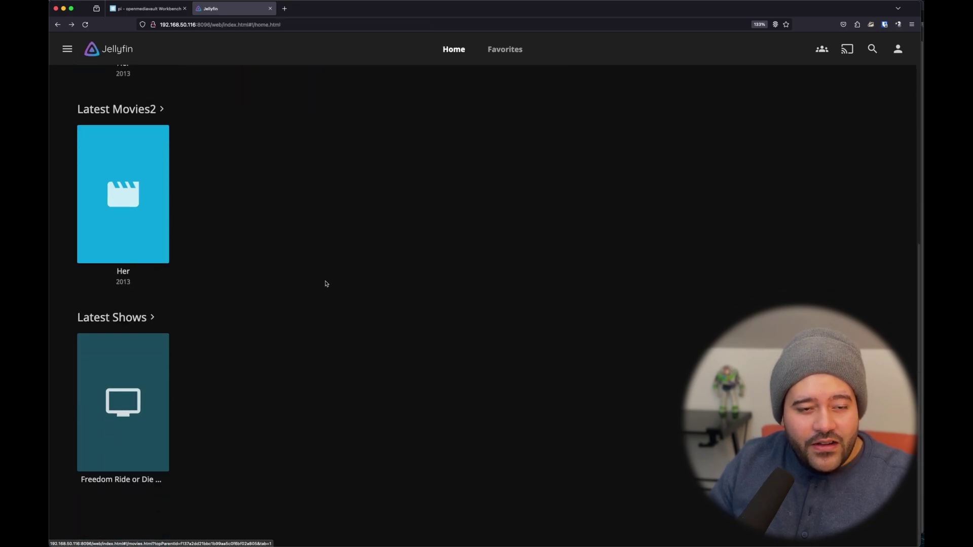
pyautogui.scroll(6, 324, 286)
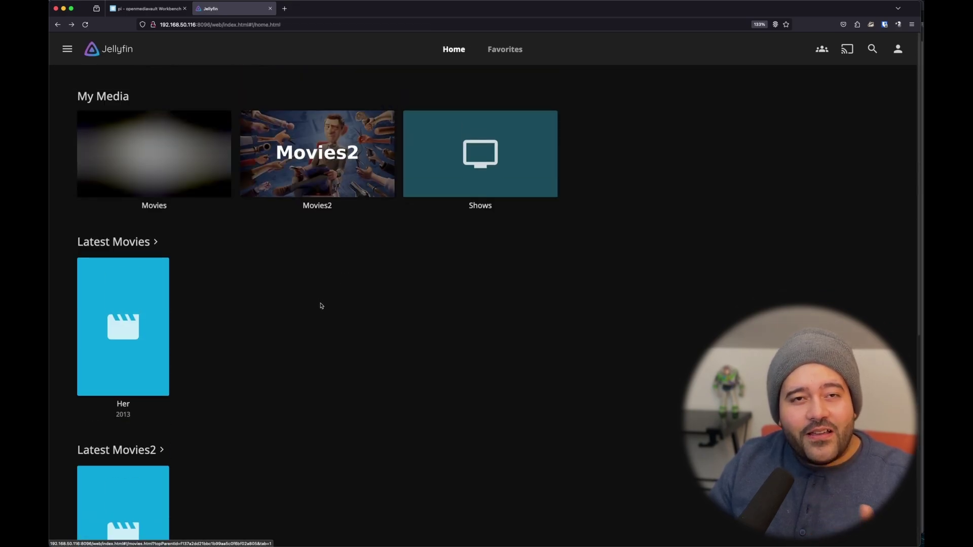
# Go to the administration Dashboard through the menu's Settings to watch the library scan
pyautogui.click(67, 48)
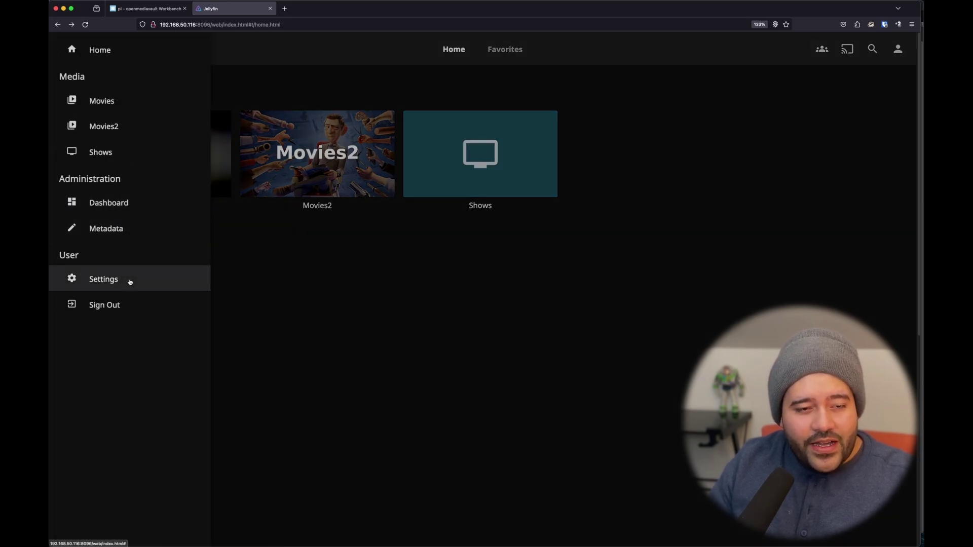
pyautogui.click(131, 279)
pyautogui.click(360, 401)
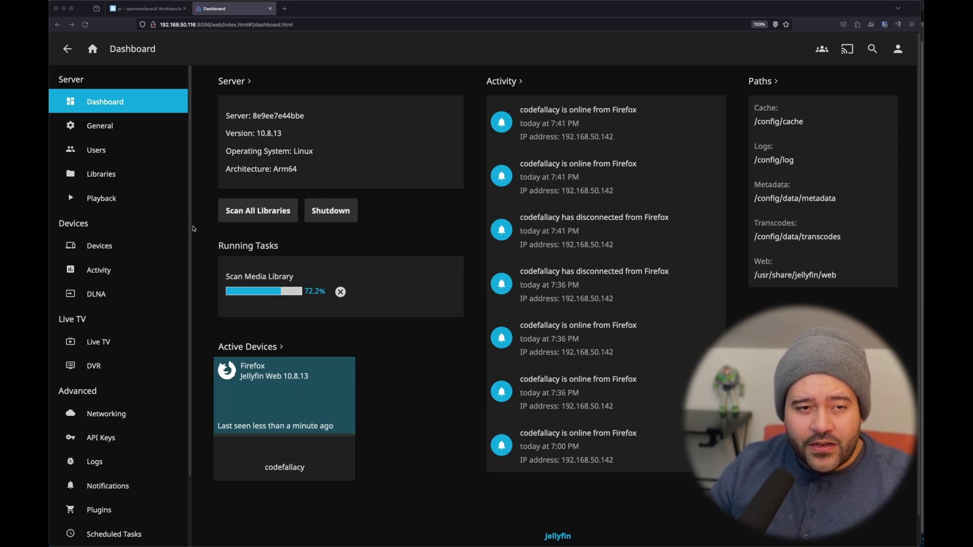
# From the home page, open Mars Attacks! in the Latest Movies2 row and play it
pyautogui.click(92, 49)
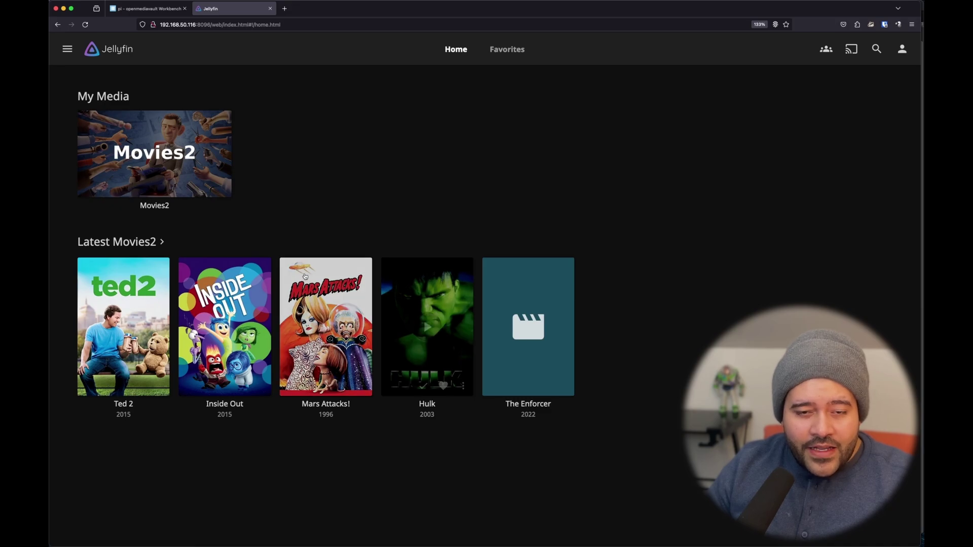
pyautogui.click(319, 287)
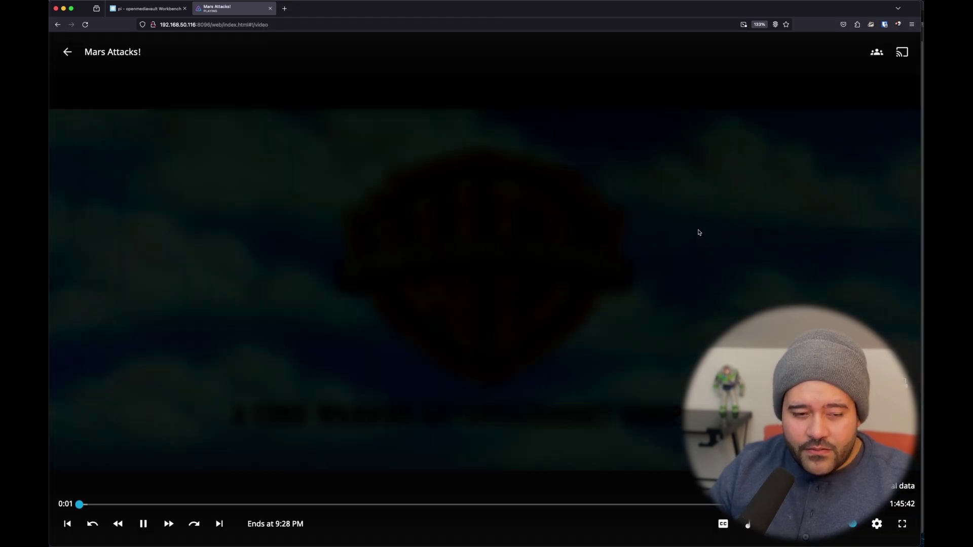